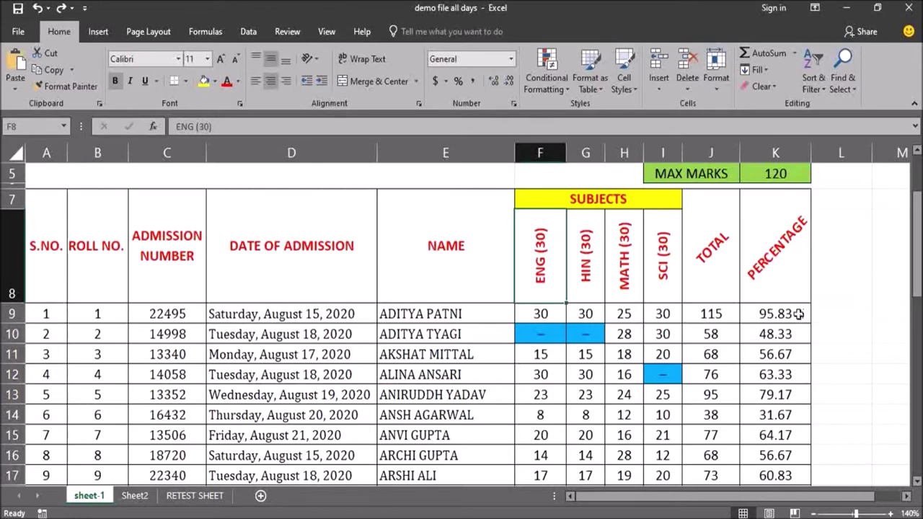
# Set up a new conditional formatting rule on the percentages in K9:K28 for cell values greater than or equal to 90
pyautogui.moveTo(799, 314); pyautogui.dragTo(783, 382)
pyautogui.scroll(5, 784, 385)
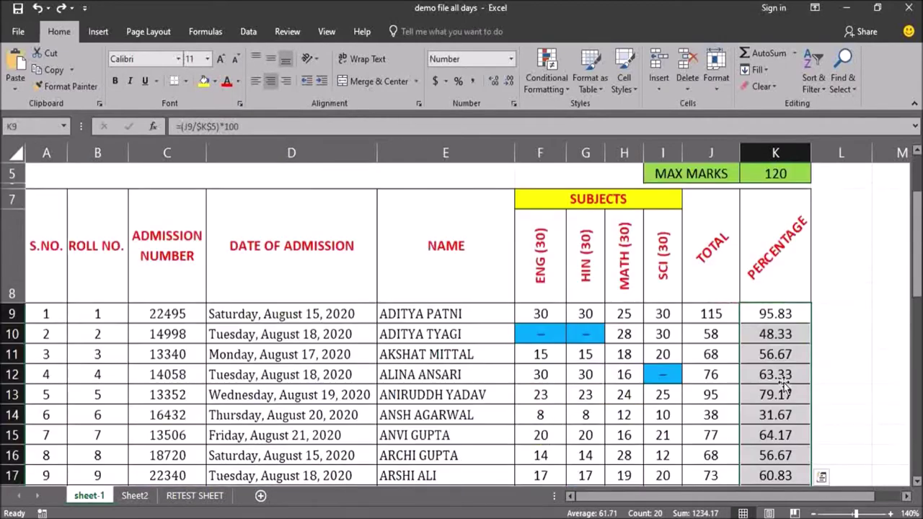
pyautogui.click(565, 89)
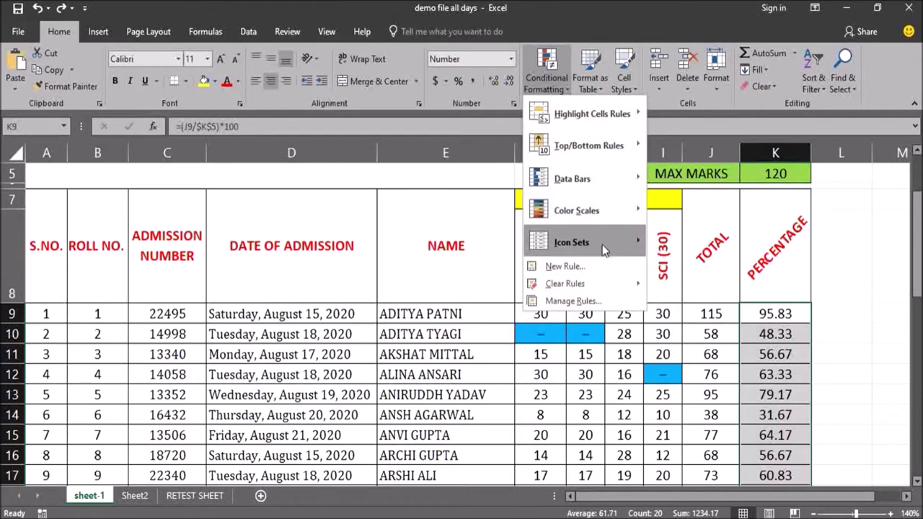
pyautogui.click(565, 266)
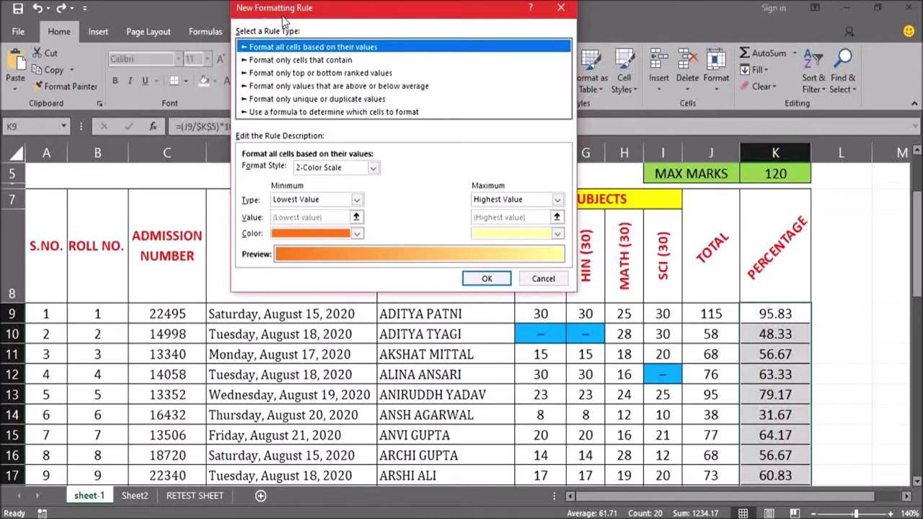
pyautogui.click(320, 61)
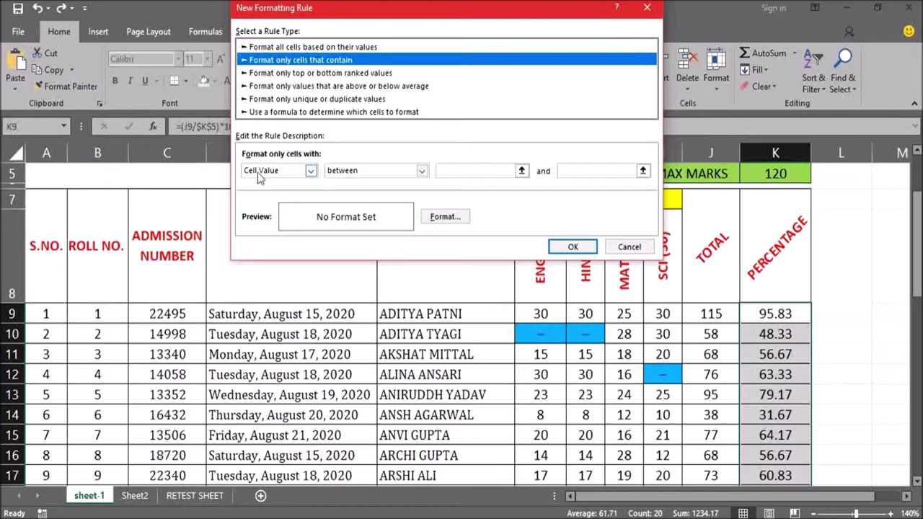
pyautogui.click(309, 173)
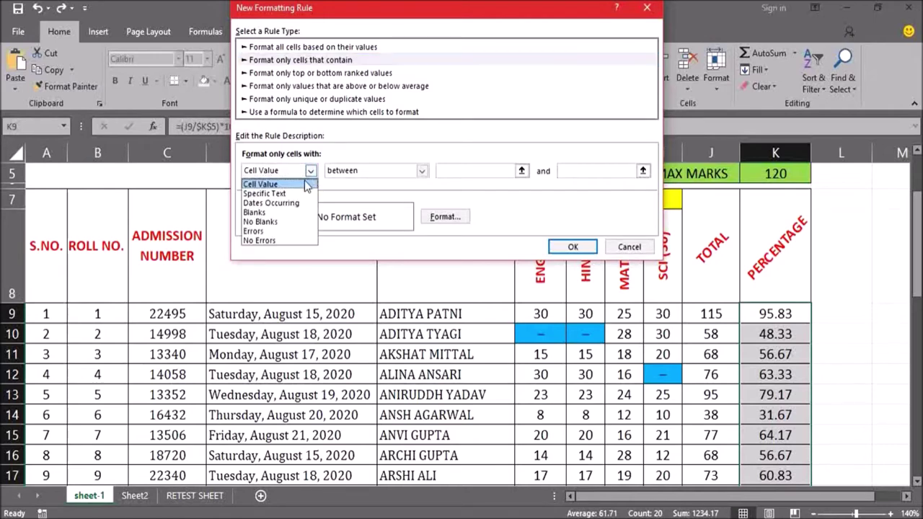
pyautogui.click(305, 183)
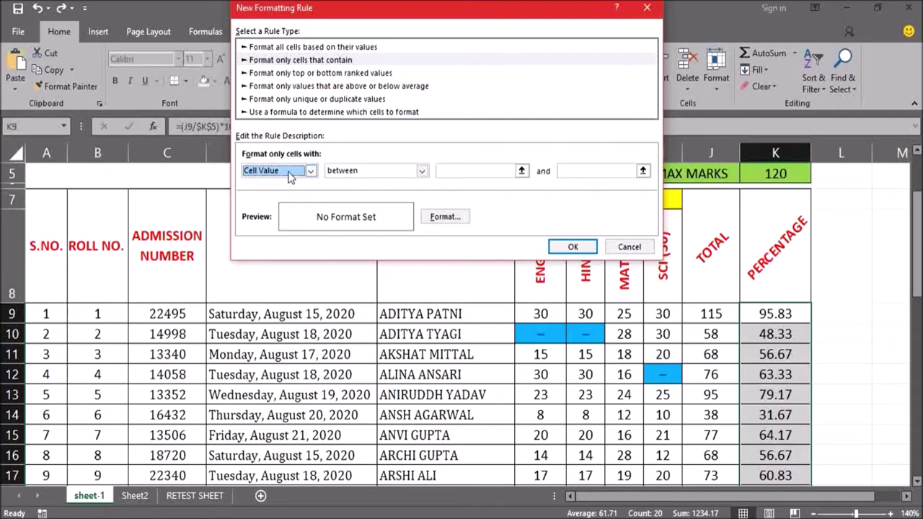
pyautogui.click(421, 173)
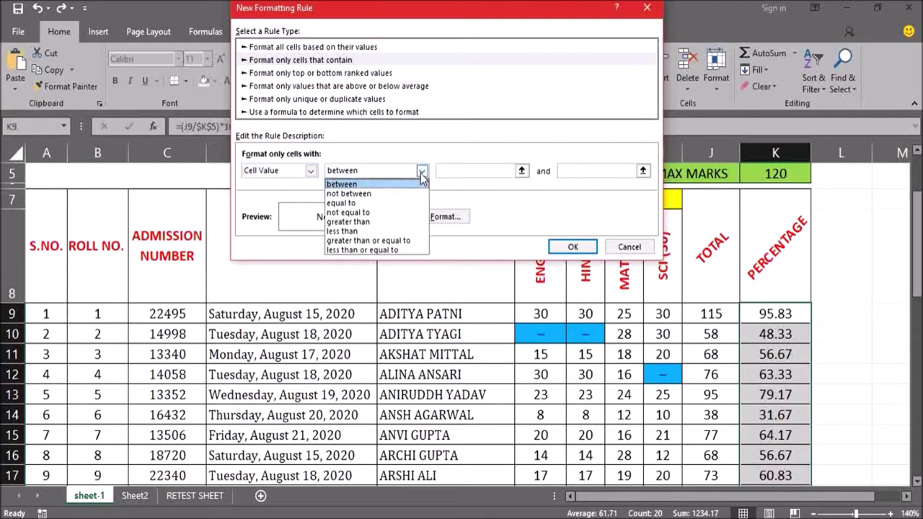
pyautogui.click(371, 242)
pyautogui.click(466, 173)
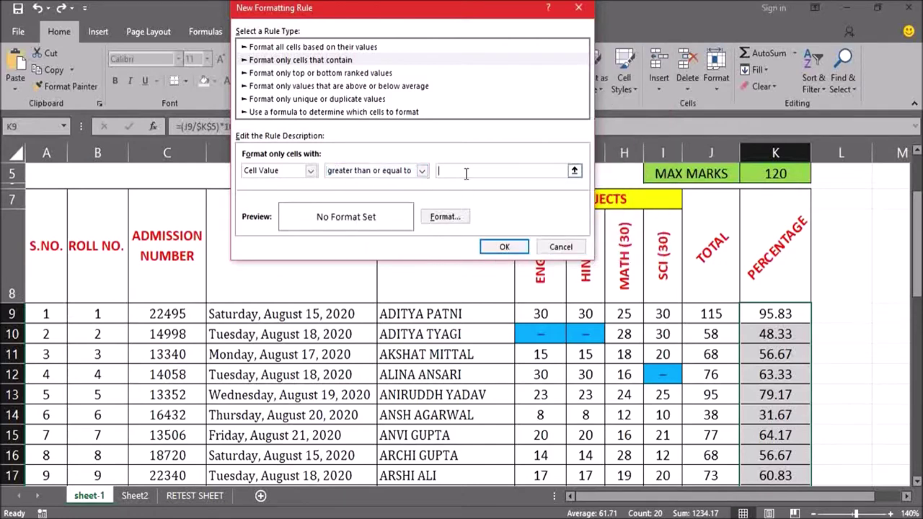
pyautogui.write('90')
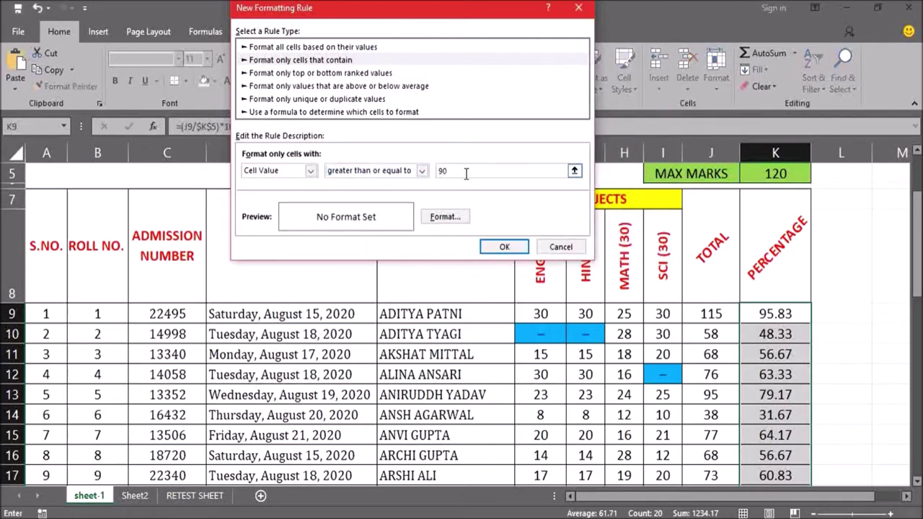
# Give the rule a medium-blue background fill from the standard colour palette and apply it
pyautogui.click(431, 216)
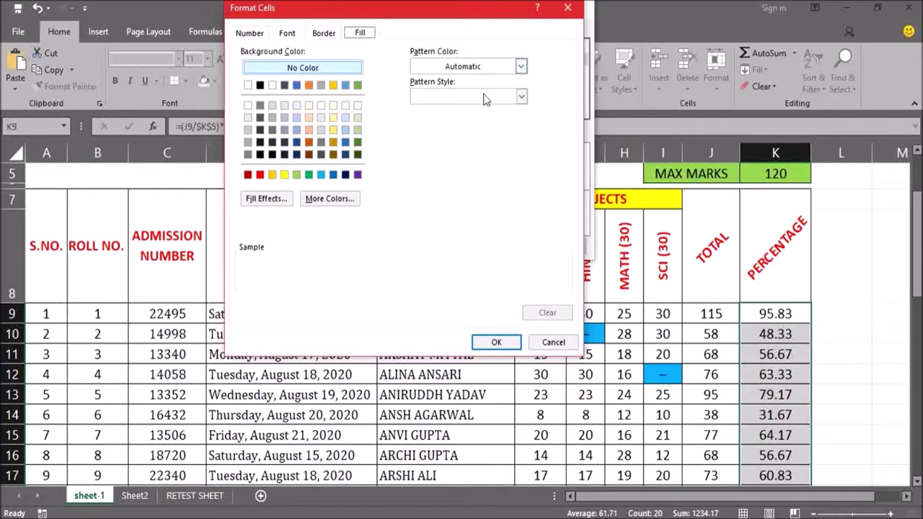
pyautogui.click(360, 36)
pyautogui.click(315, 203)
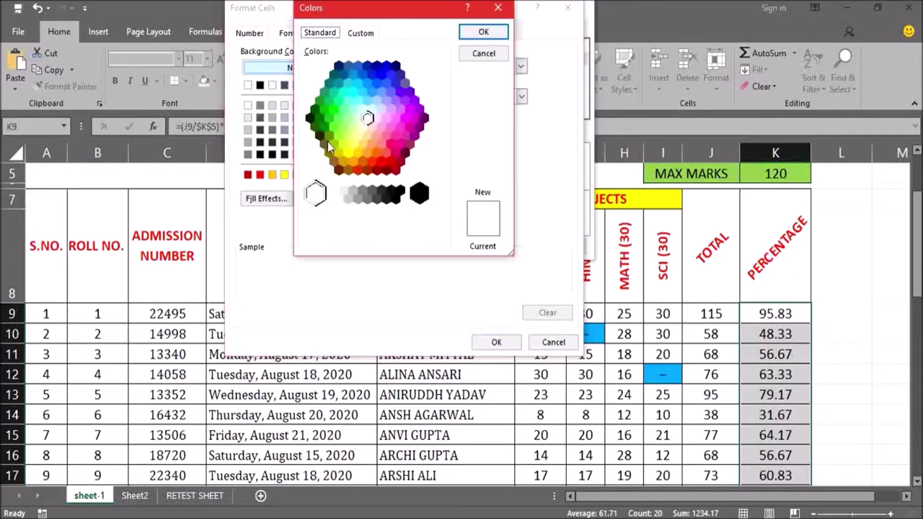
pyautogui.click(361, 34)
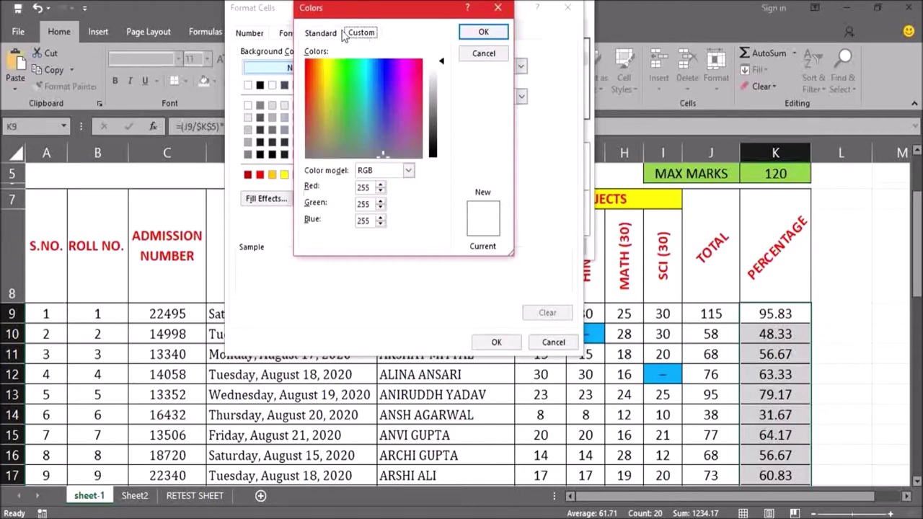
pyautogui.click(330, 34)
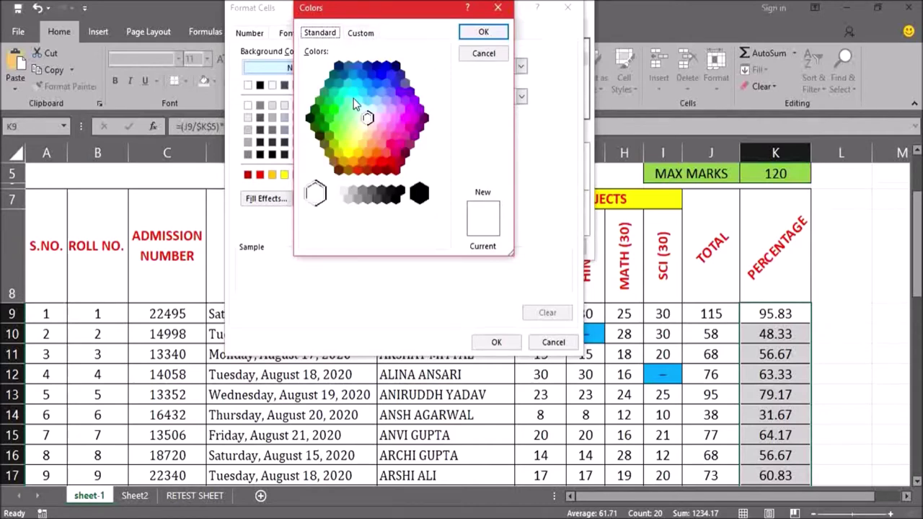
pyautogui.click(381, 94)
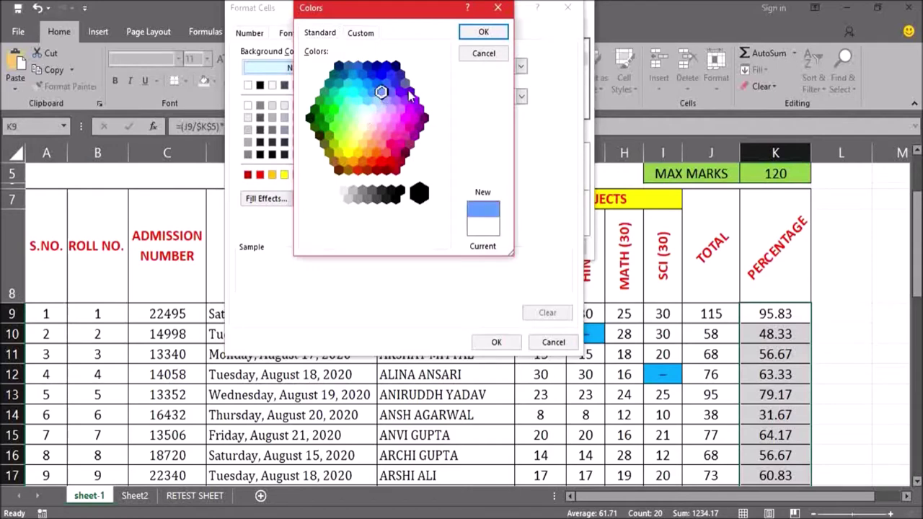
pyautogui.click(466, 32)
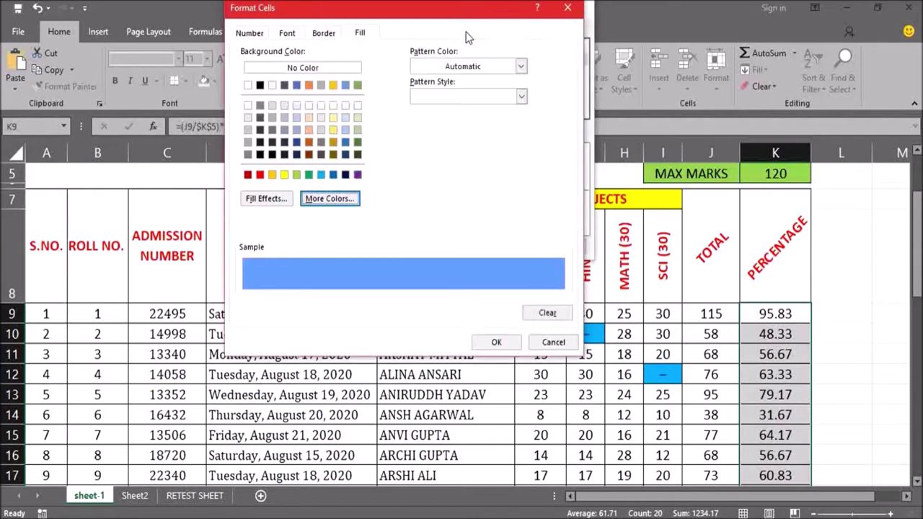
pyautogui.click(492, 342)
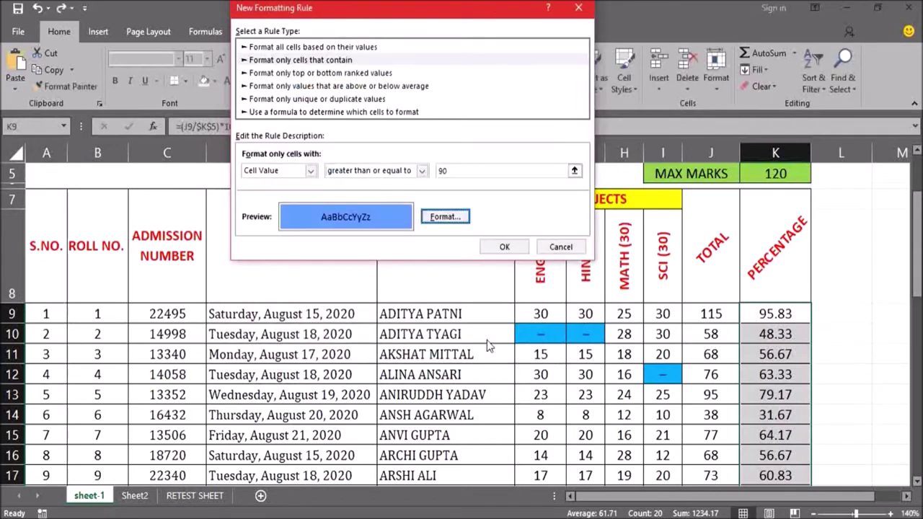
pyautogui.click(502, 247)
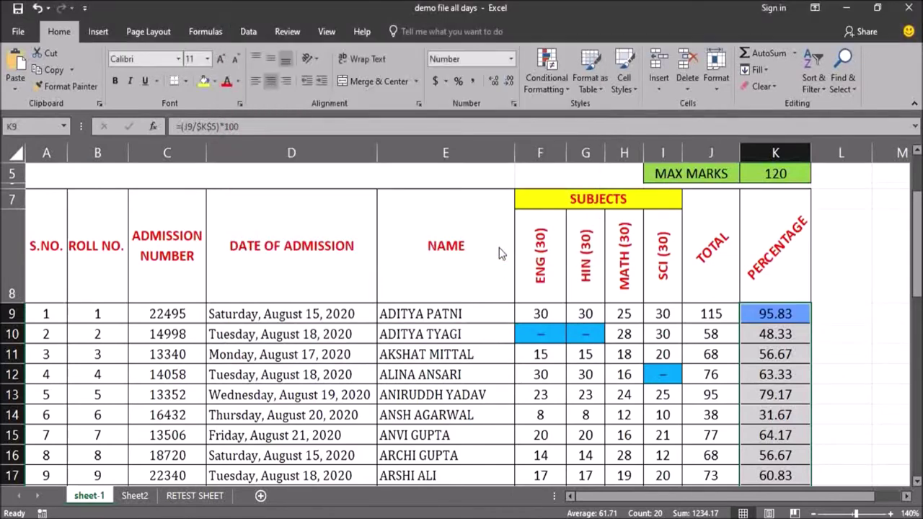
# Examine the Percentage column to see which values the 90-and-above rule highlights
pyautogui.click(772, 389)
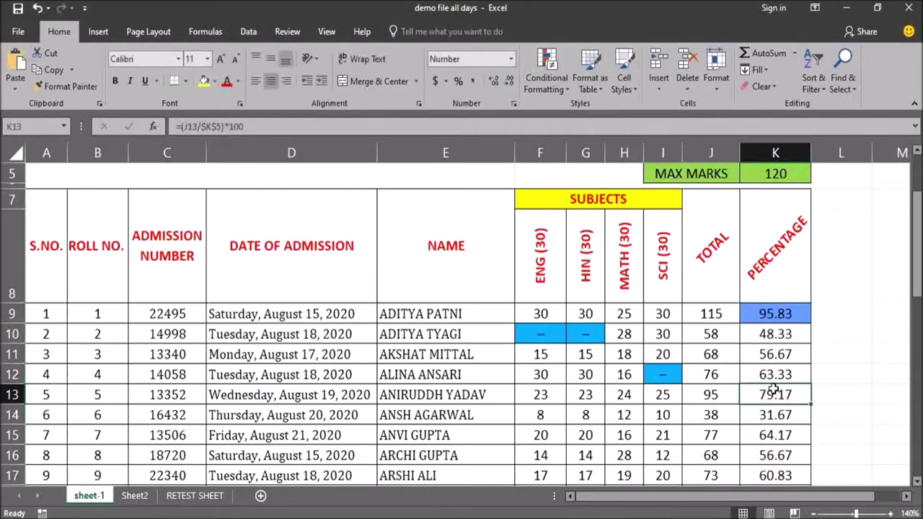
pyautogui.click(791, 317)
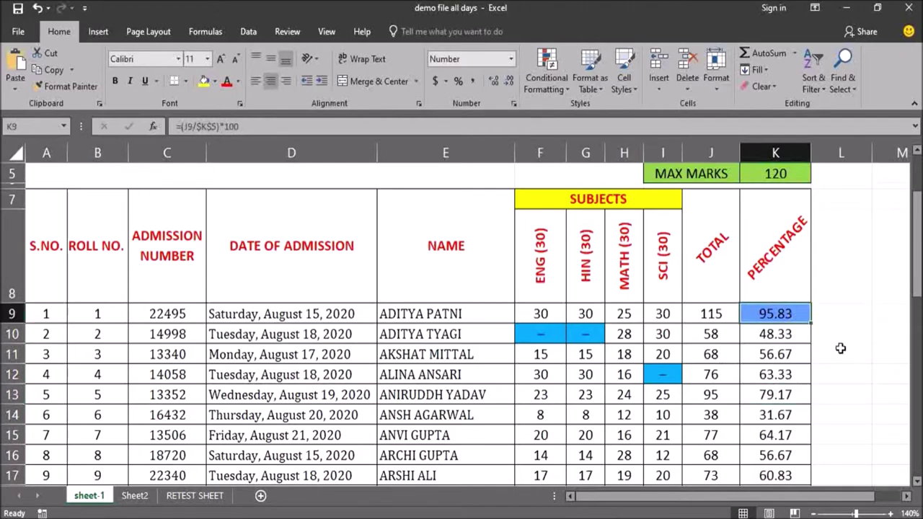
pyautogui.scroll(-3, 839, 348)
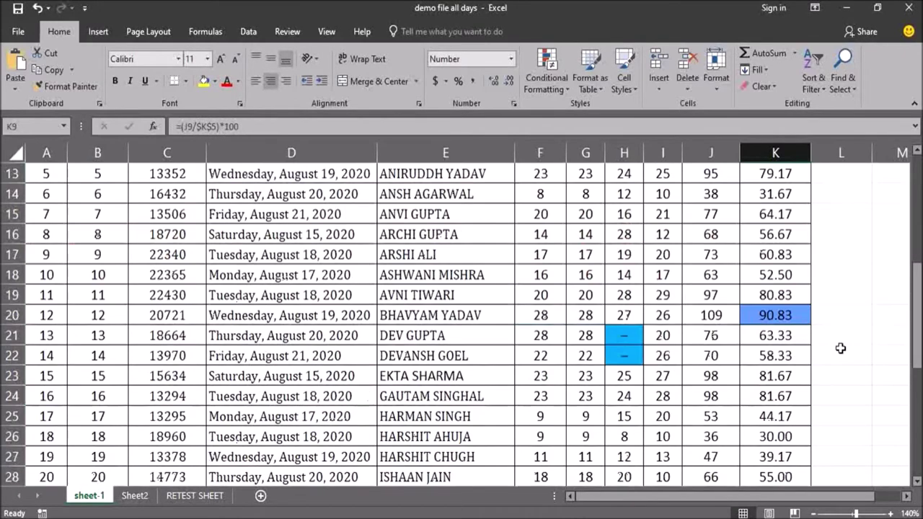
pyautogui.click(796, 318)
pyautogui.scroll(-3, 817, 326)
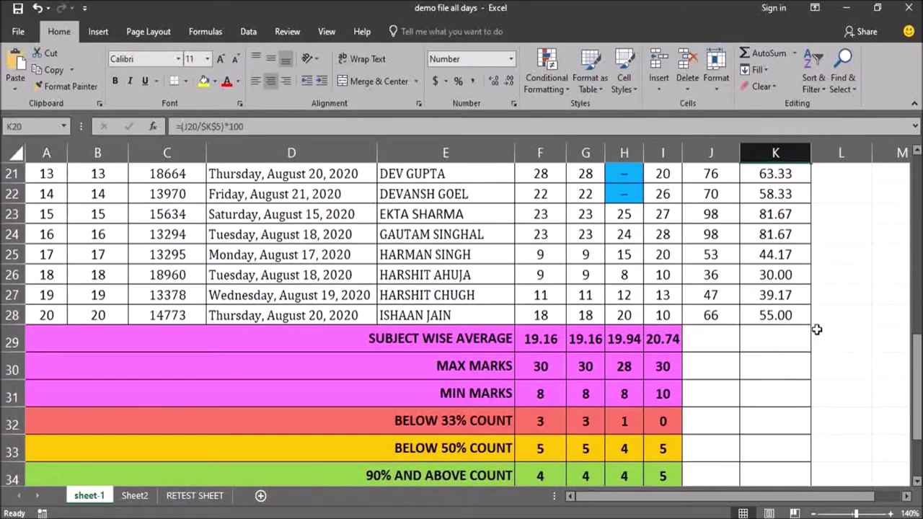
pyautogui.scroll(5, 817, 330)
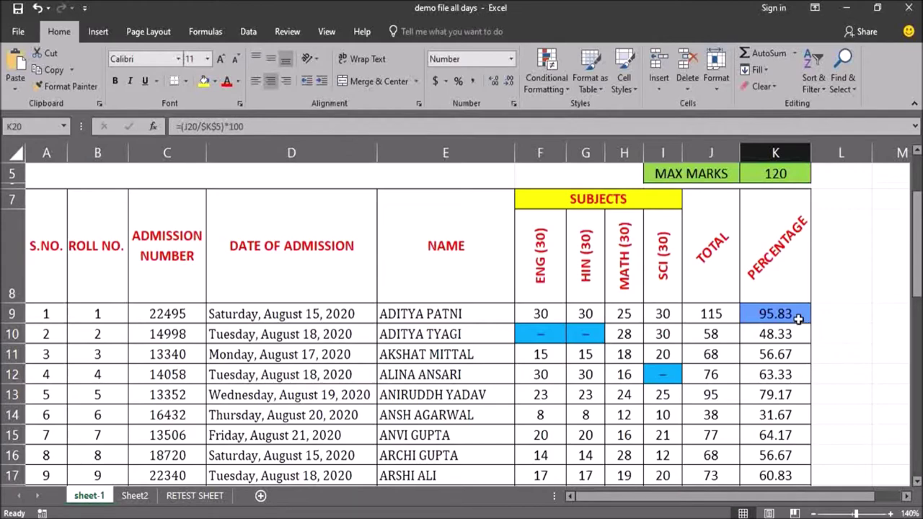
# Set up another conditional formatting rule on K9:K28 for cell values less than 33
pyautogui.moveTo(798, 318); pyautogui.dragTo(780, 356)
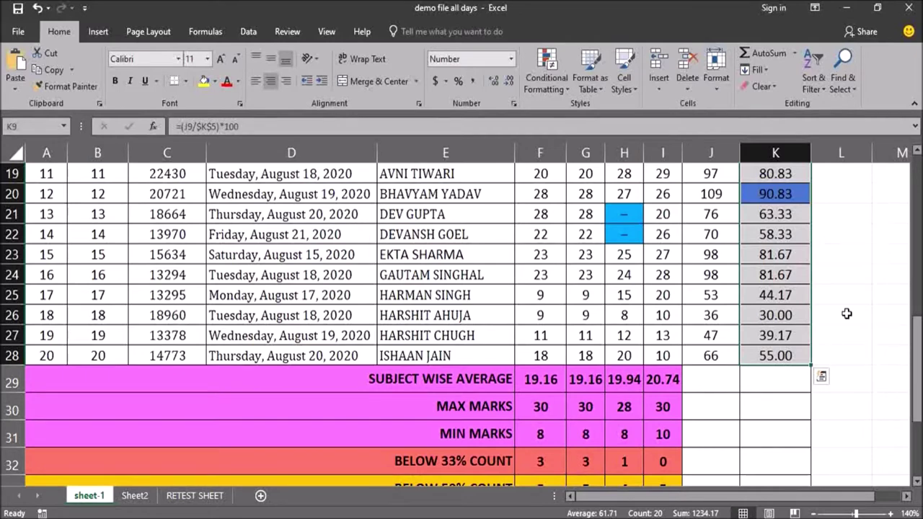
pyautogui.scroll(5, 846, 314)
pyautogui.scroll(-1, 845, 312)
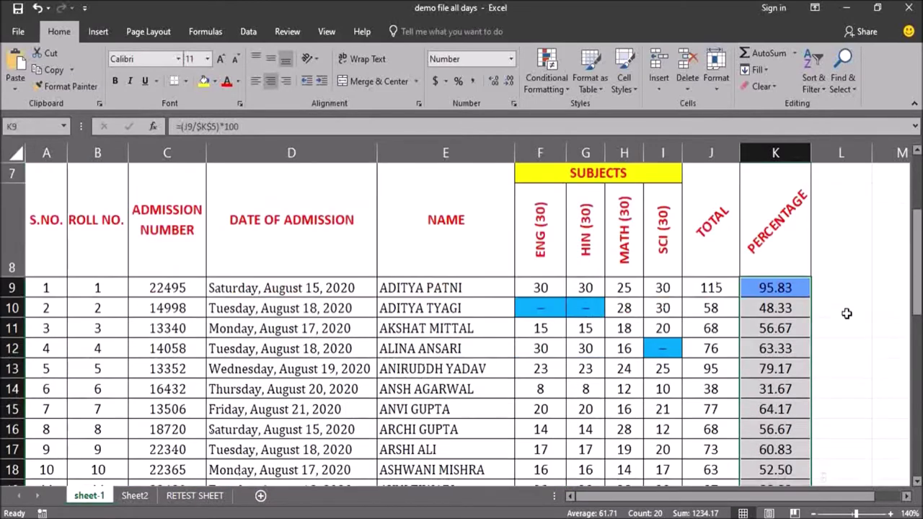
pyautogui.click(567, 92)
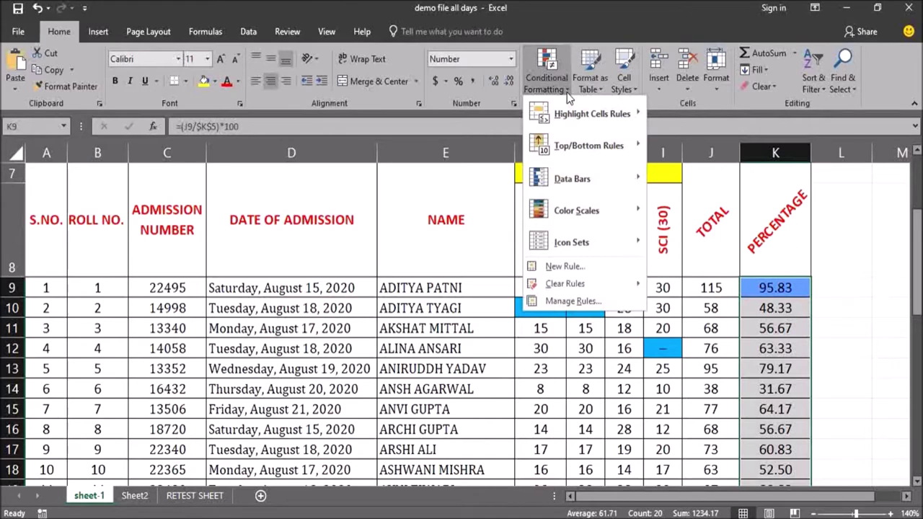
pyautogui.click(630, 265)
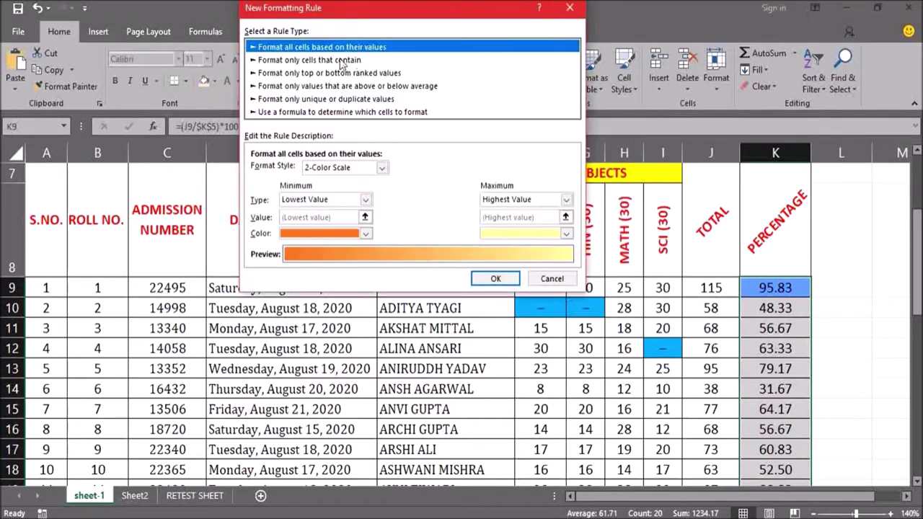
pyautogui.click(342, 62)
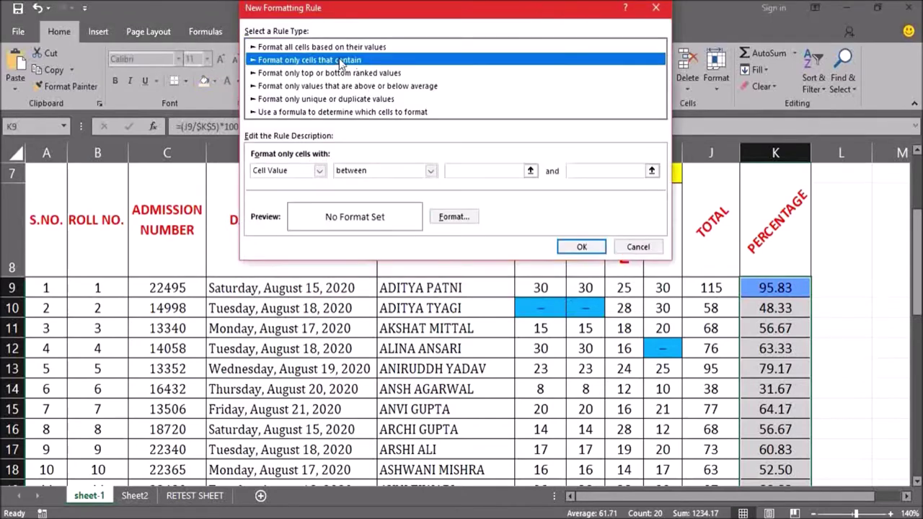
pyautogui.click(431, 170)
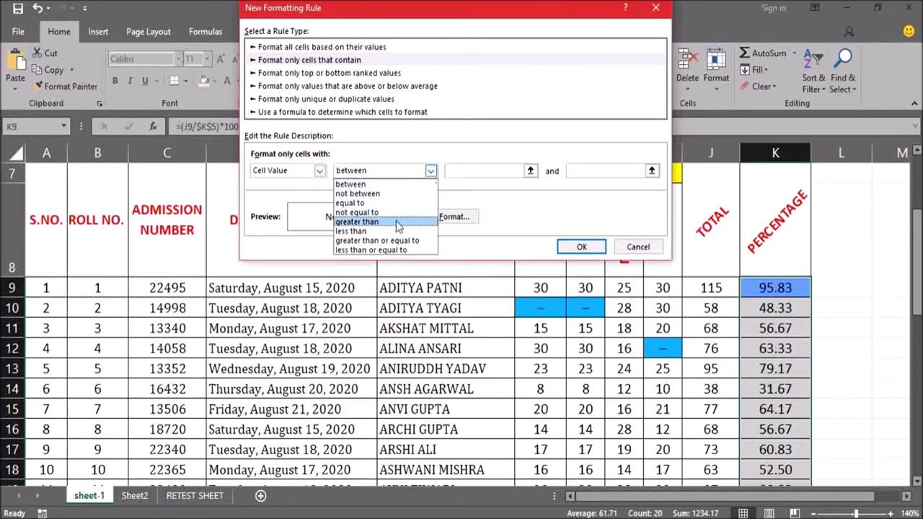
pyautogui.click(387, 231)
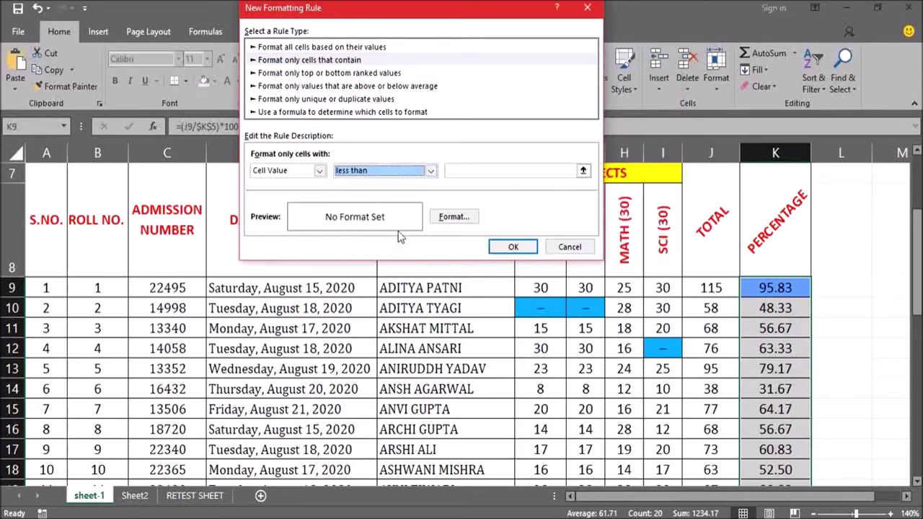
pyautogui.click(489, 171)
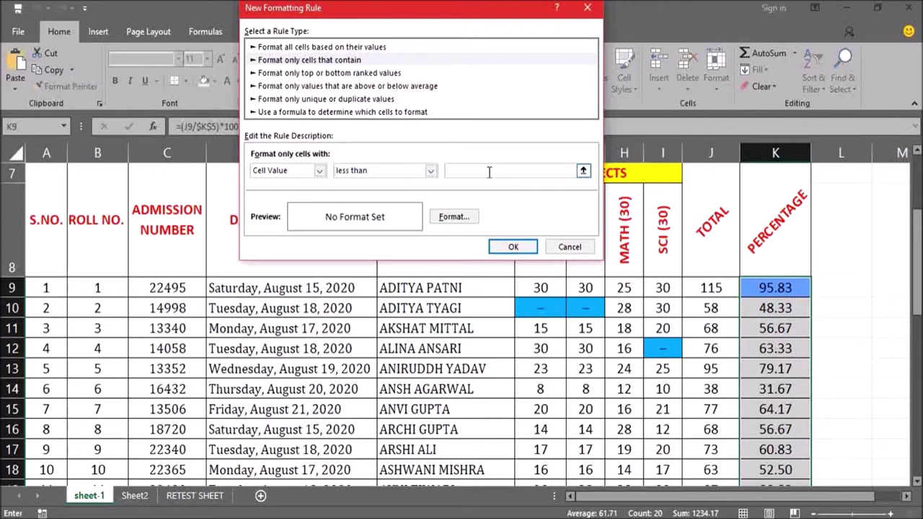
pyautogui.write('33')
# Give the below-33 rule an orange background fill, apply it and check the highlighted percentages
pyautogui.click(442, 218)
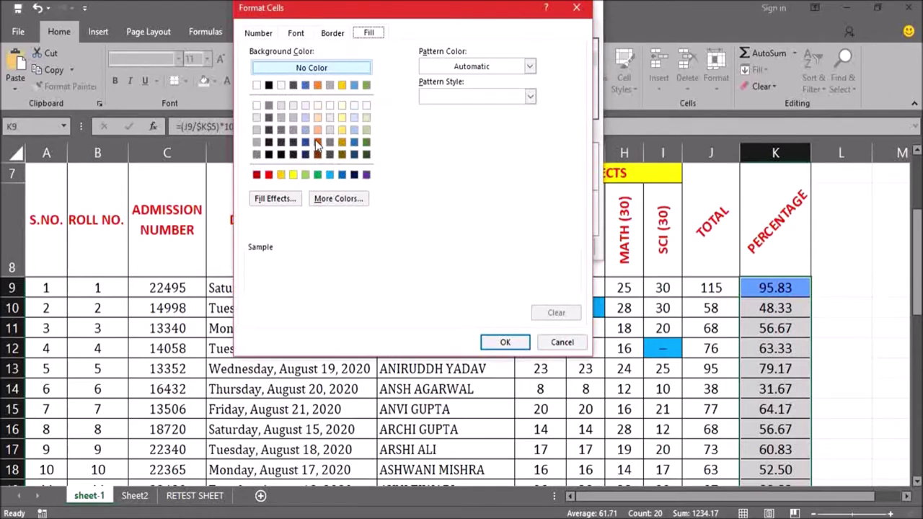
pyautogui.click(281, 173)
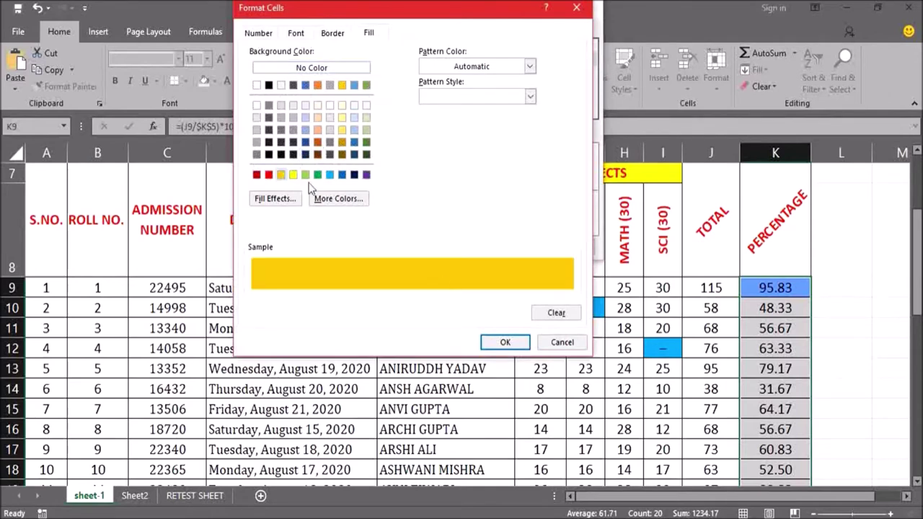
pyautogui.click(504, 342)
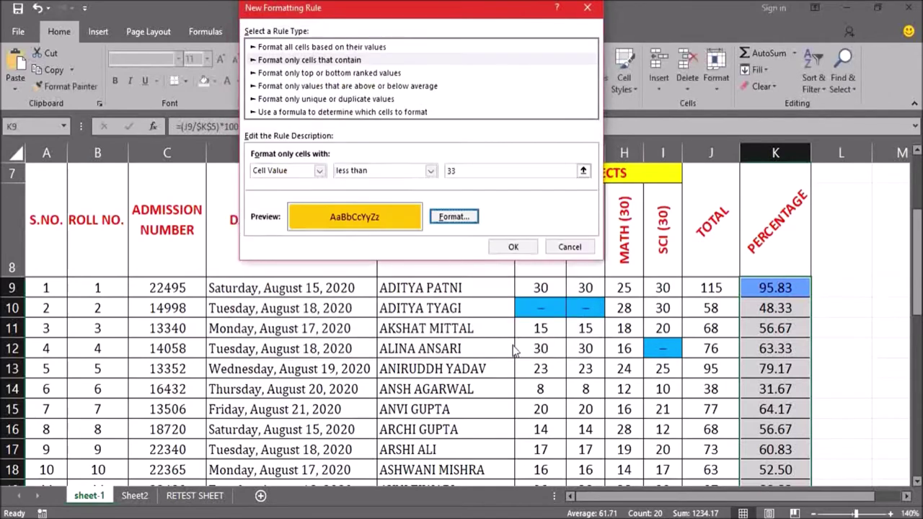
pyautogui.click(512, 247)
pyautogui.scroll(-2, 818, 387)
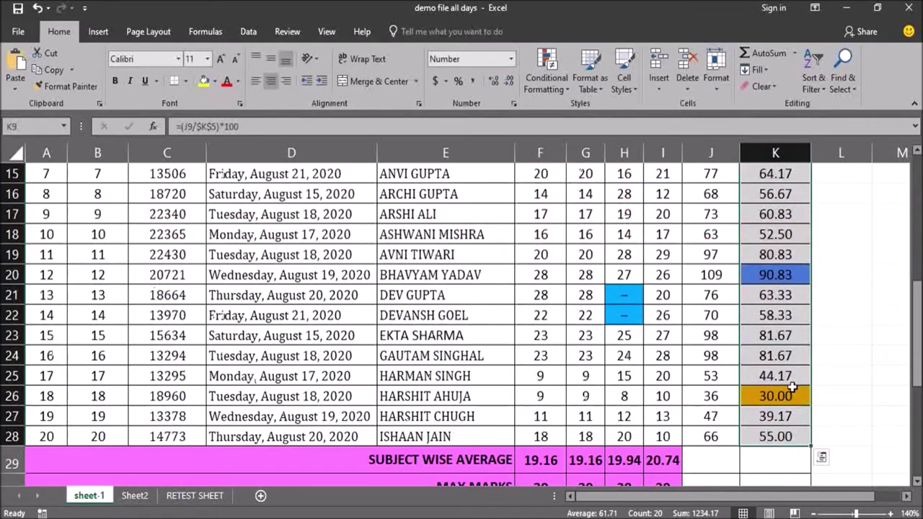
pyautogui.scroll(1, 791, 389)
pyautogui.click(785, 314)
pyautogui.scroll(3, 785, 302)
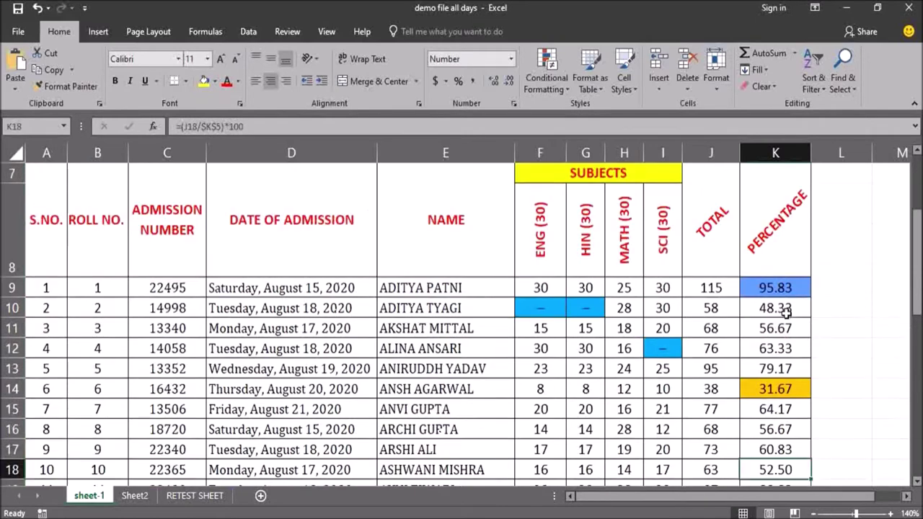
# Examine the Percentage column to see which cells the below-33 and 90-and-above rules highlight
pyautogui.scroll(-2, 788, 277)
pyautogui.click(788, 277)
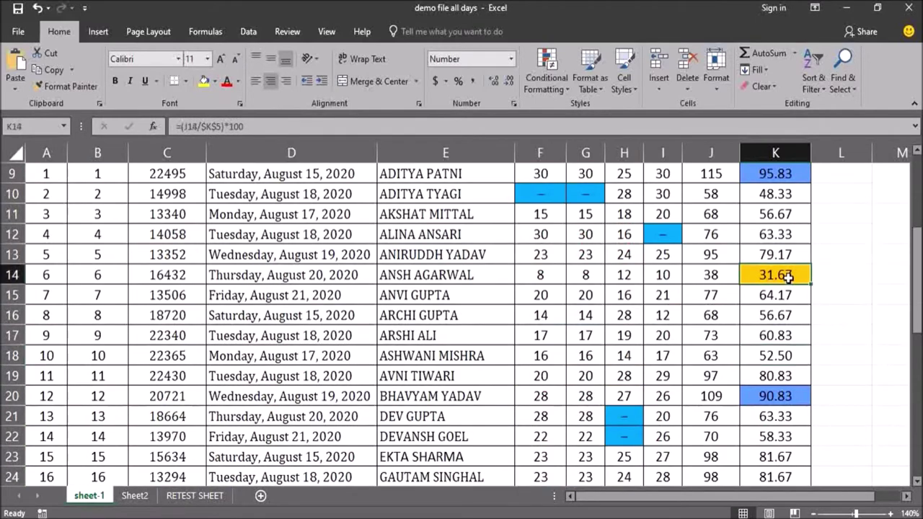
pyautogui.scroll(-1, 790, 291)
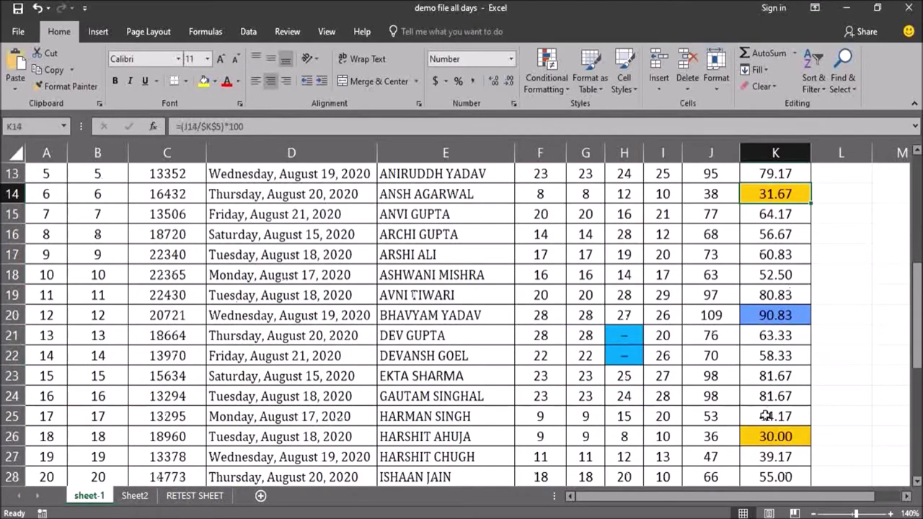
pyautogui.click(762, 437)
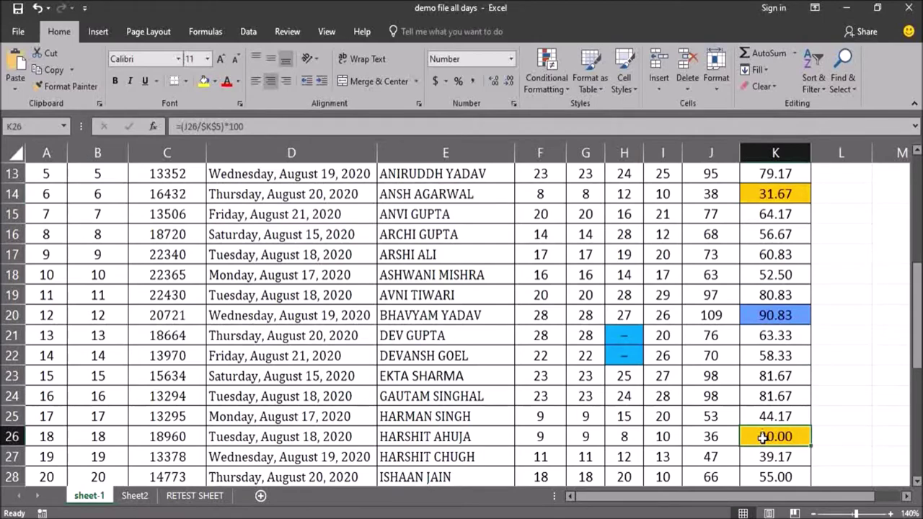
pyautogui.scroll(3, 763, 437)
pyautogui.moveTo(782, 321); pyautogui.dragTo(779, 364)
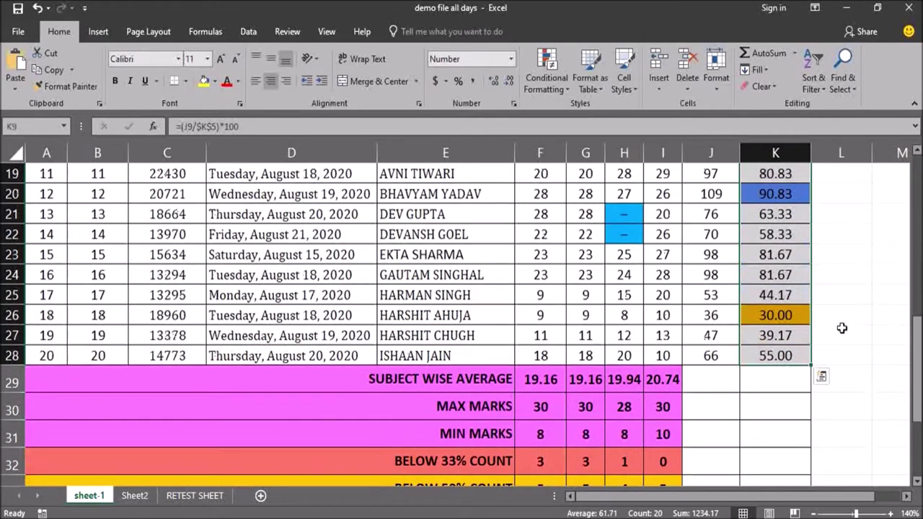
pyautogui.click(841, 328)
pyautogui.scroll(4, 842, 328)
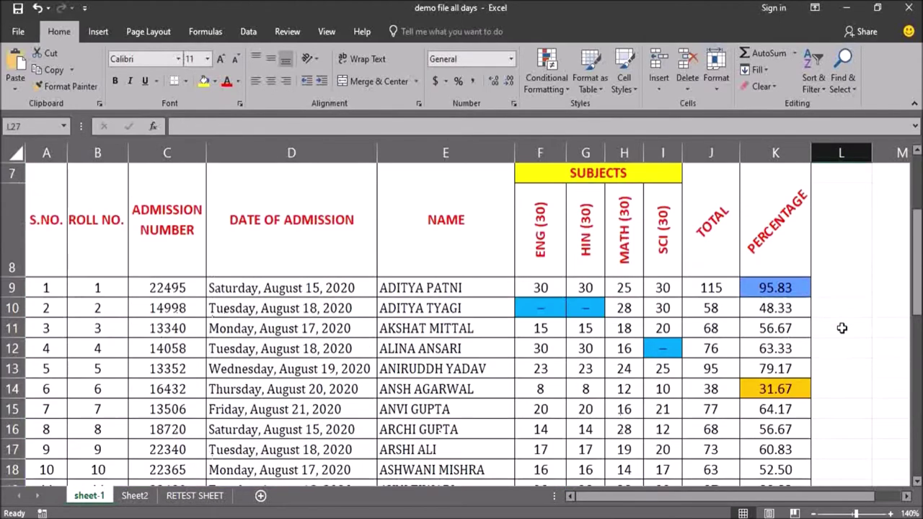
pyautogui.scroll(2, 807, 326)
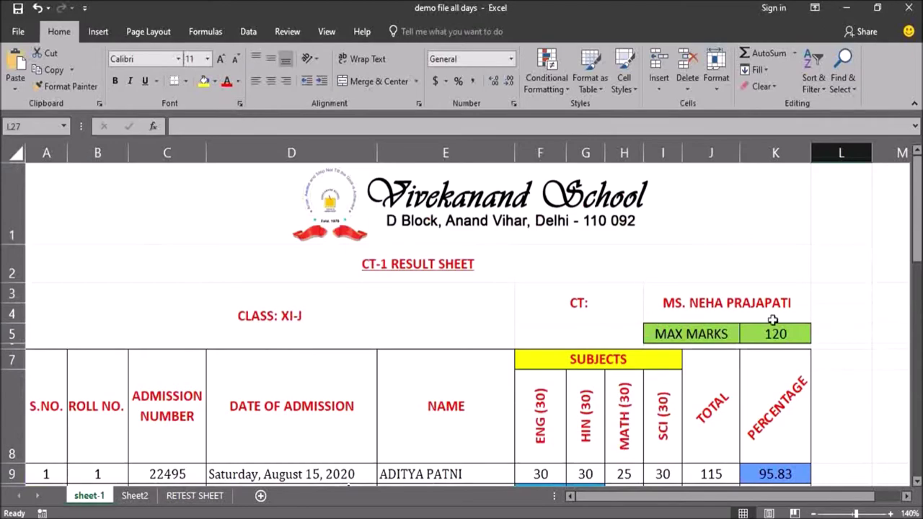
pyautogui.scroll(-3, 772, 324)
pyautogui.scroll(2, 775, 303)
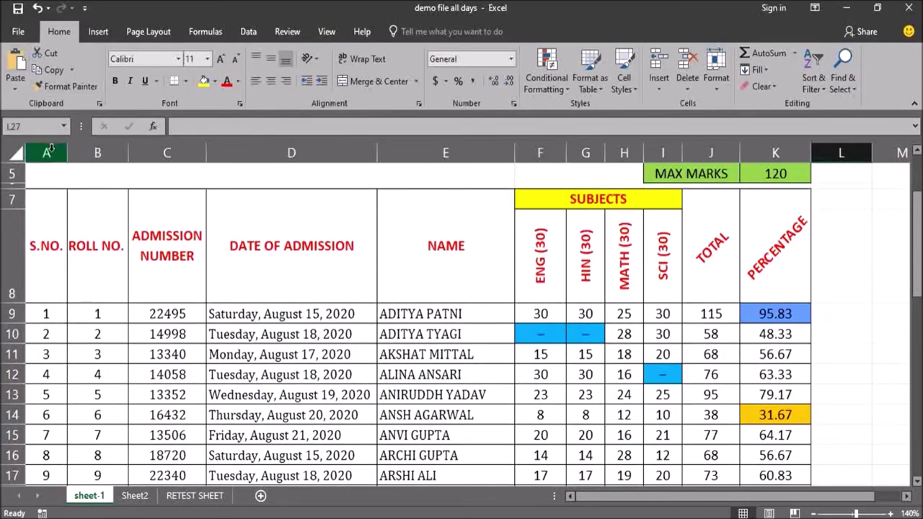
pyautogui.moveTo(50, 147); pyautogui.dragTo(815, 257)
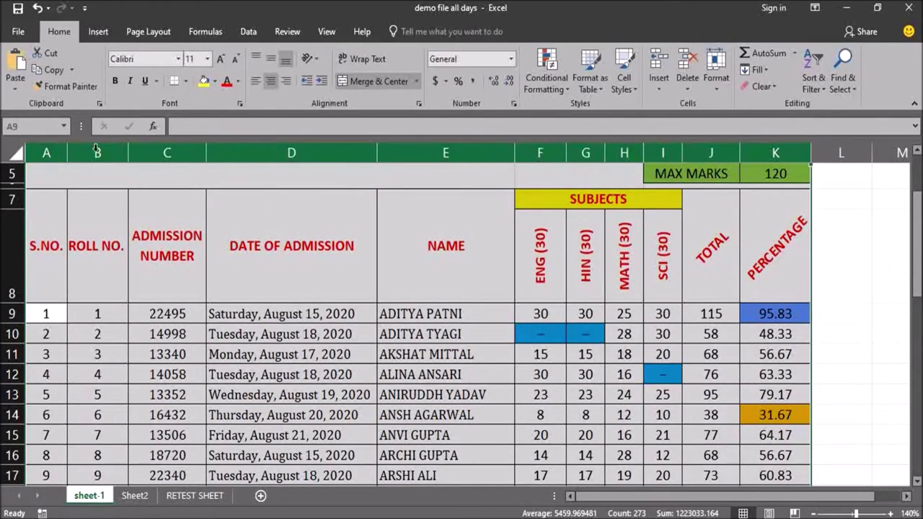
pyautogui.click(568, 92)
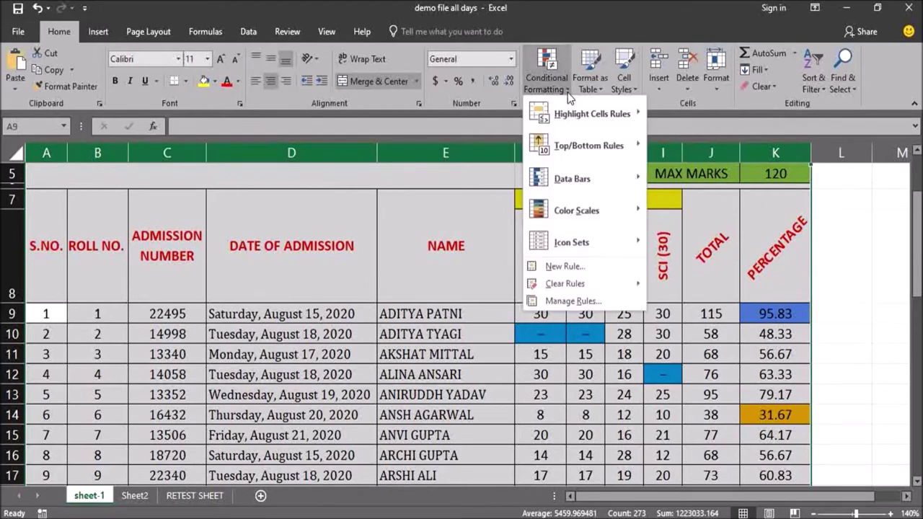
pyautogui.moveTo(638, 287)
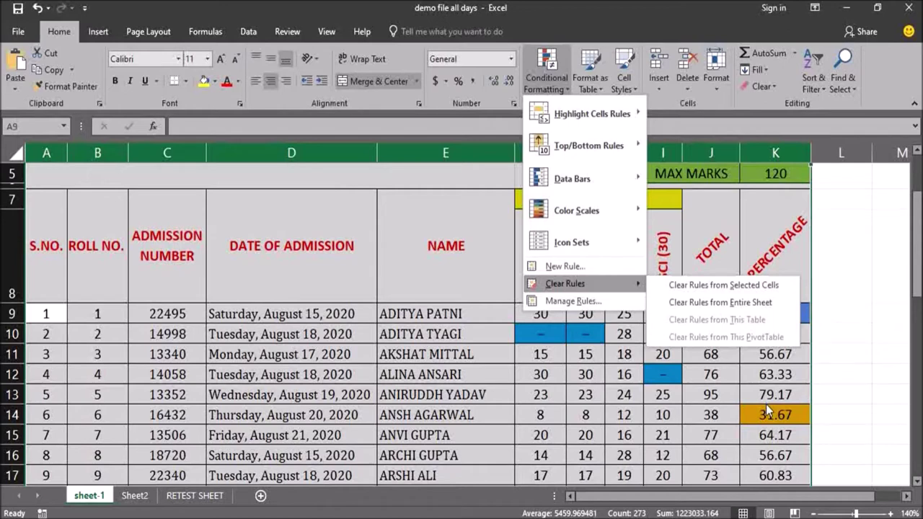
pyautogui.press('Escape')
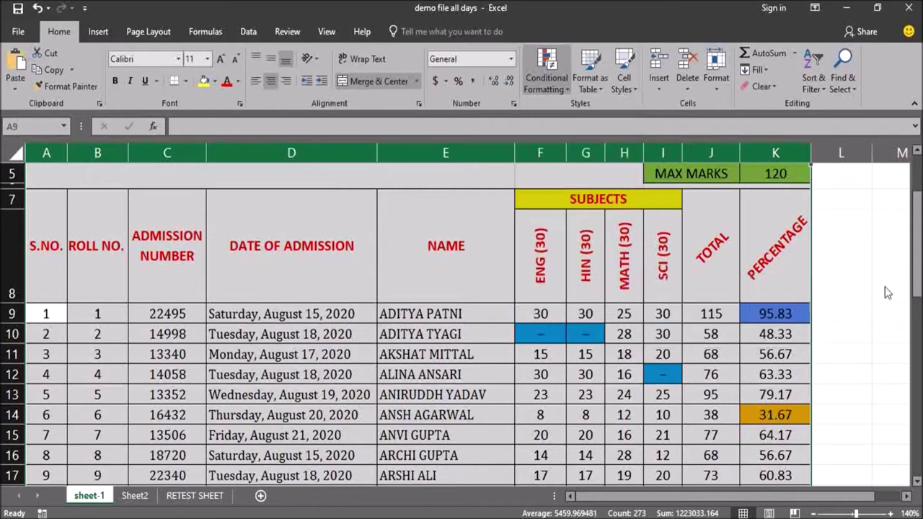
pyautogui.click(836, 299)
# Clear the conditional formatting rules from only the percentage cells K9:K28 and check the whole column
pyautogui.moveTo(789, 314); pyautogui.dragTo(772, 353)
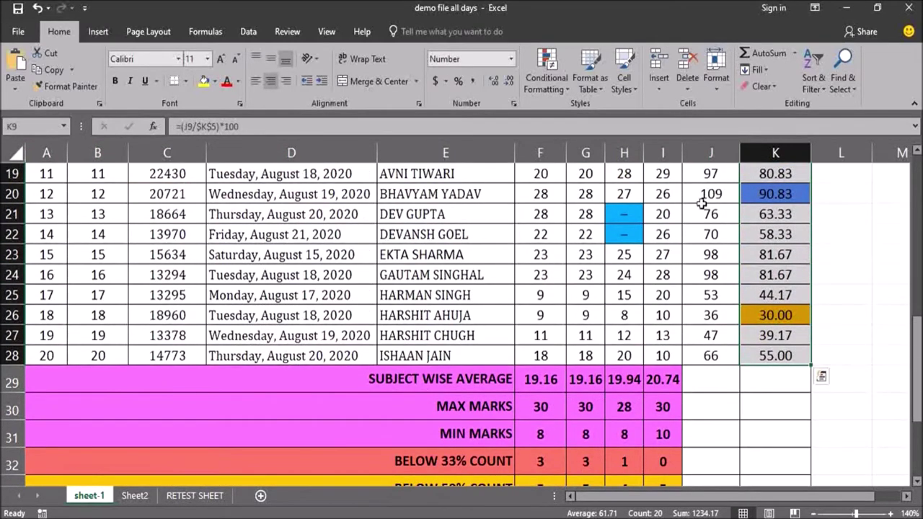
pyautogui.click(568, 91)
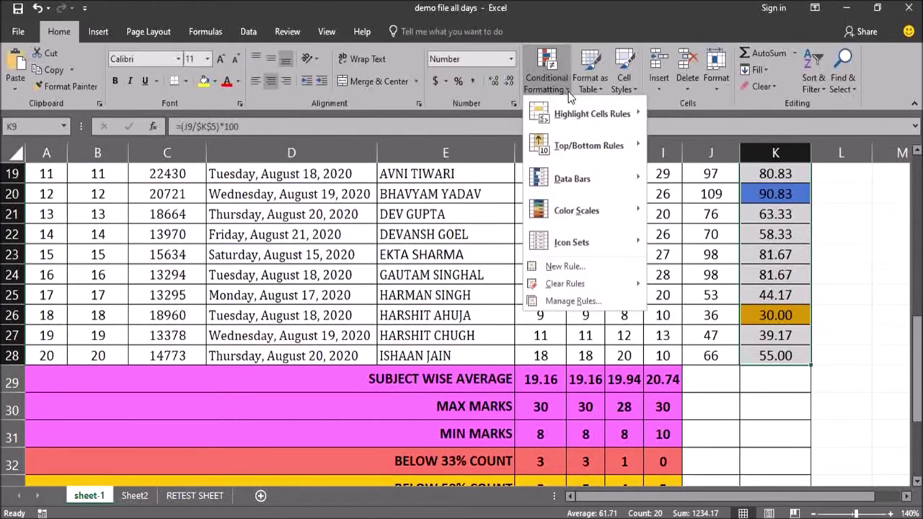
pyautogui.moveTo(632, 289)
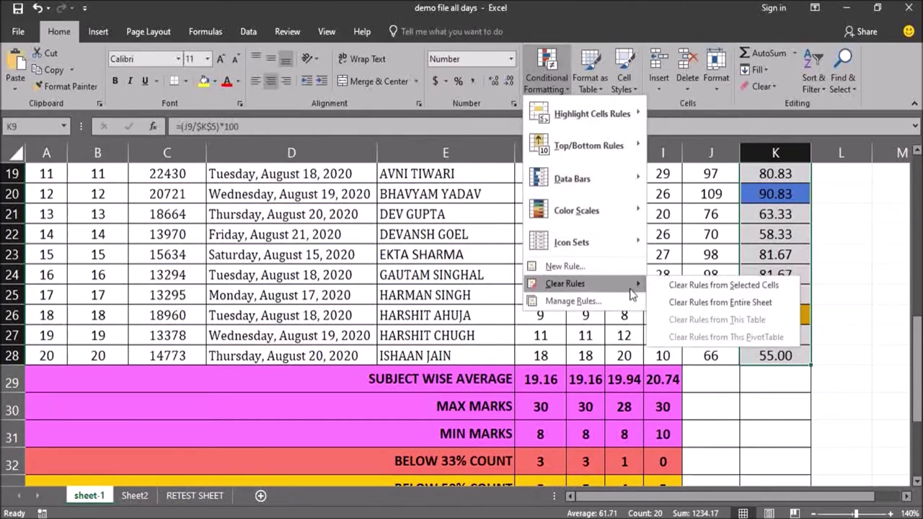
pyautogui.click(691, 287)
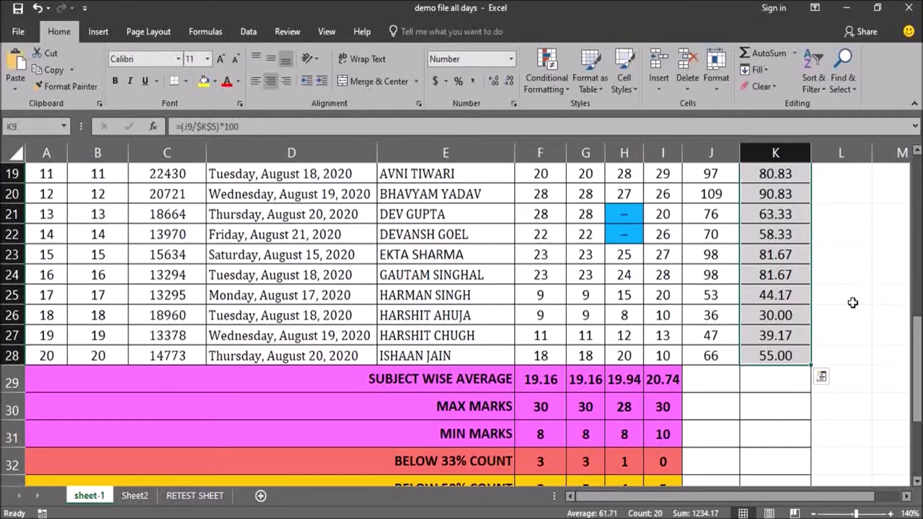
pyautogui.scroll(4, 852, 303)
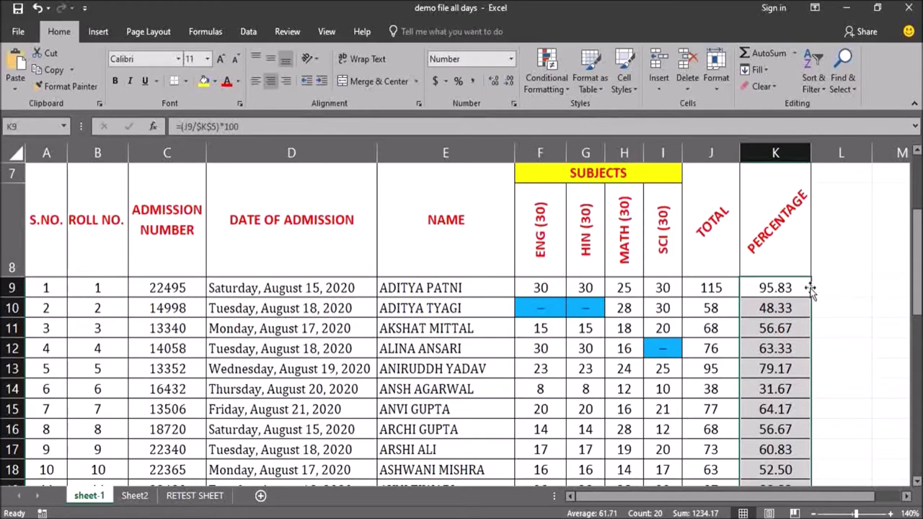
pyautogui.scroll(-4, 796, 352)
pyautogui.scroll(4, 796, 351)
# Set up a Greater Than highlight rule on K9:K28 with a threshold of 90
pyautogui.click(566, 95)
pyautogui.moveTo(588, 116)
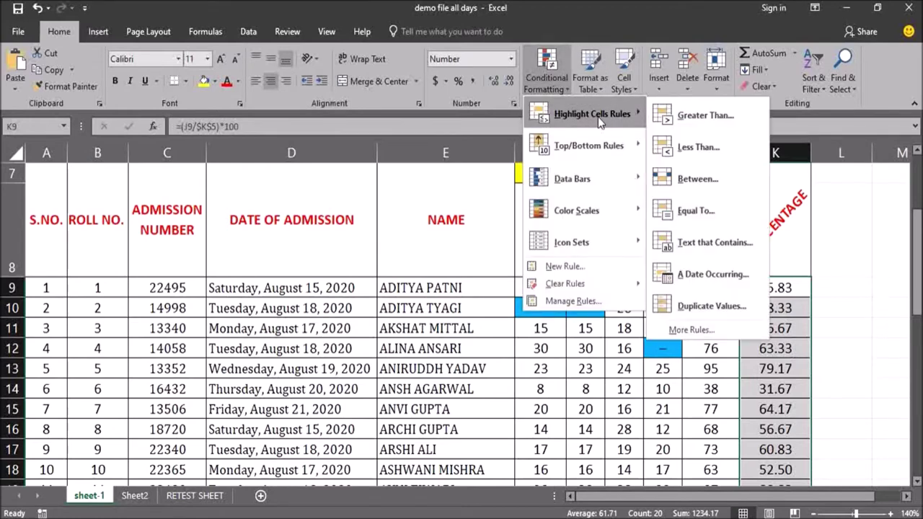
pyautogui.click(700, 115)
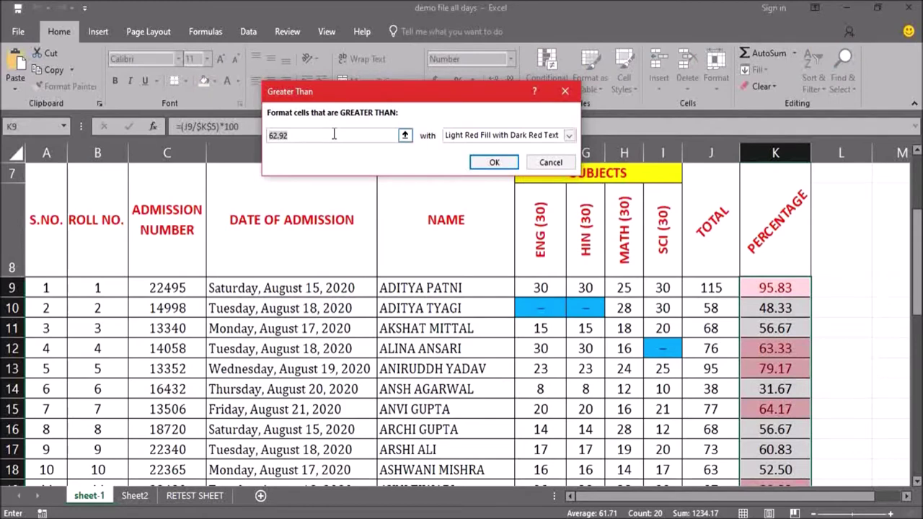
pyautogui.write('9')
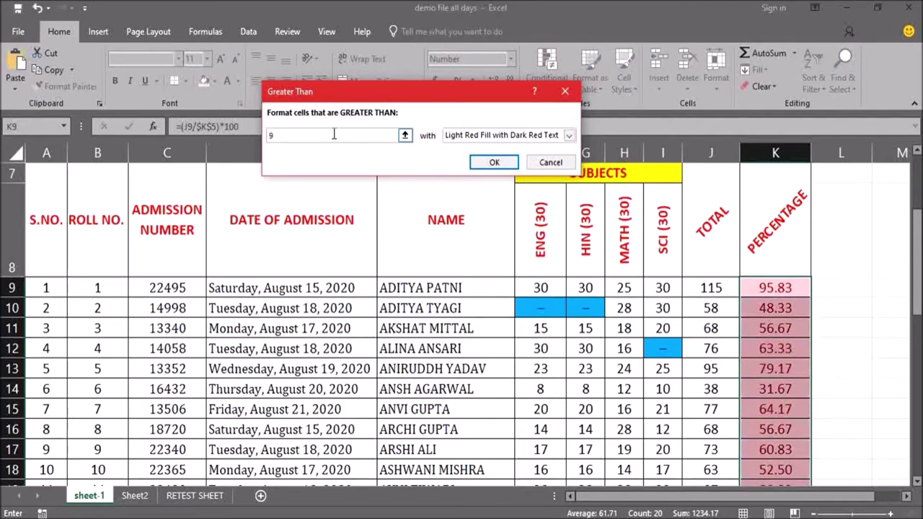
pyautogui.write('0')
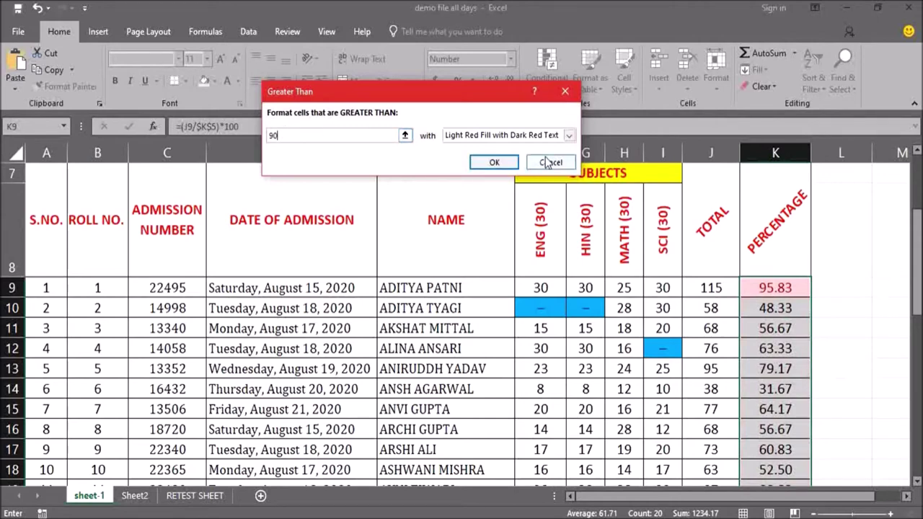
# Try the preset formats Green Fill with Dark Green Text, Light Red Fill and Red Text on the greater-than-90 rule
pyautogui.click(568, 136)
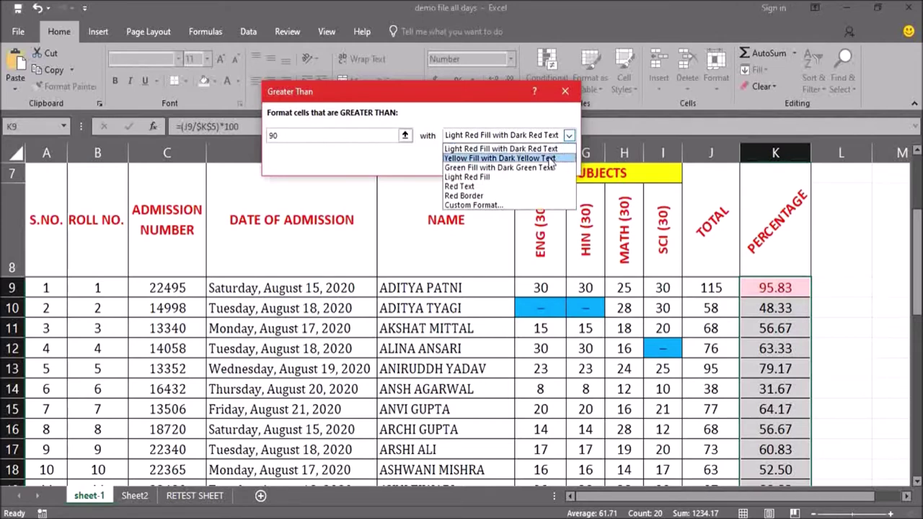
pyautogui.click(513, 168)
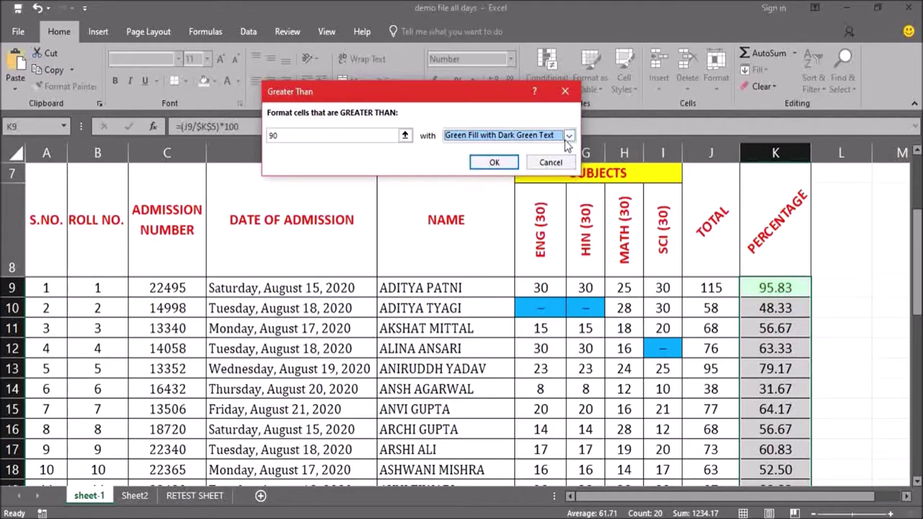
pyautogui.click(569, 136)
pyautogui.click(507, 177)
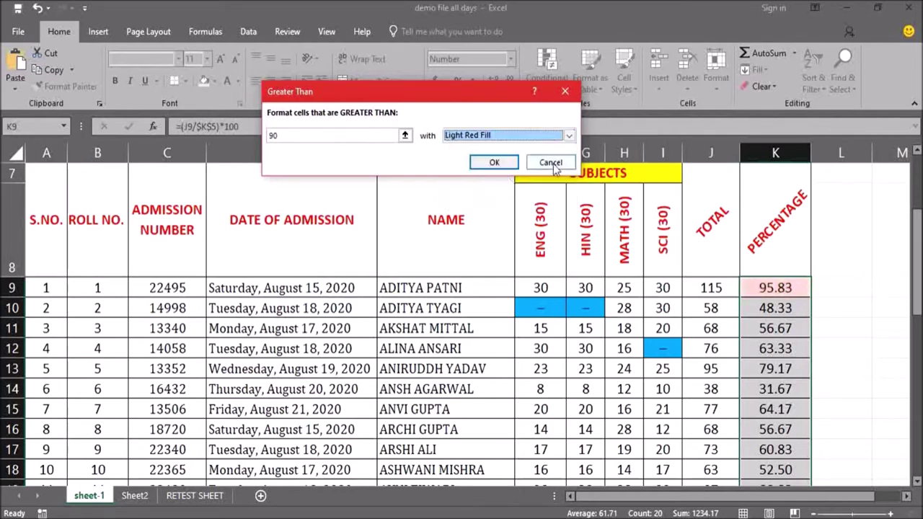
pyautogui.click(569, 136)
pyautogui.click(496, 188)
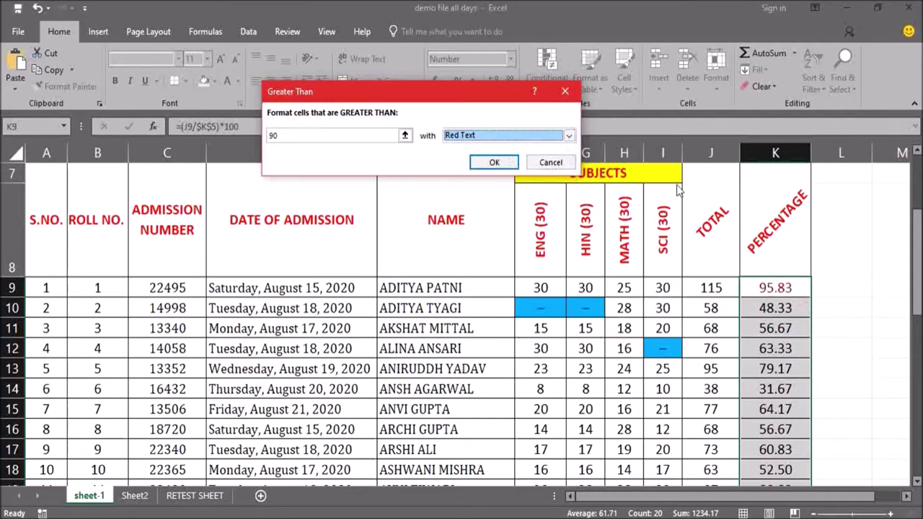
# Give the greater-than-90 rule a custom format with green fill and black text, apply it and check the highlighted percentages
pyautogui.click(569, 136)
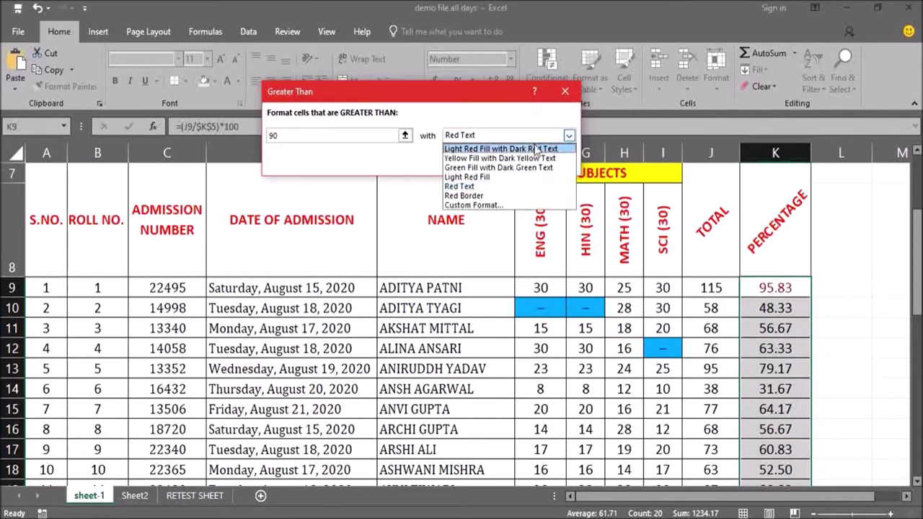
pyautogui.click(492, 206)
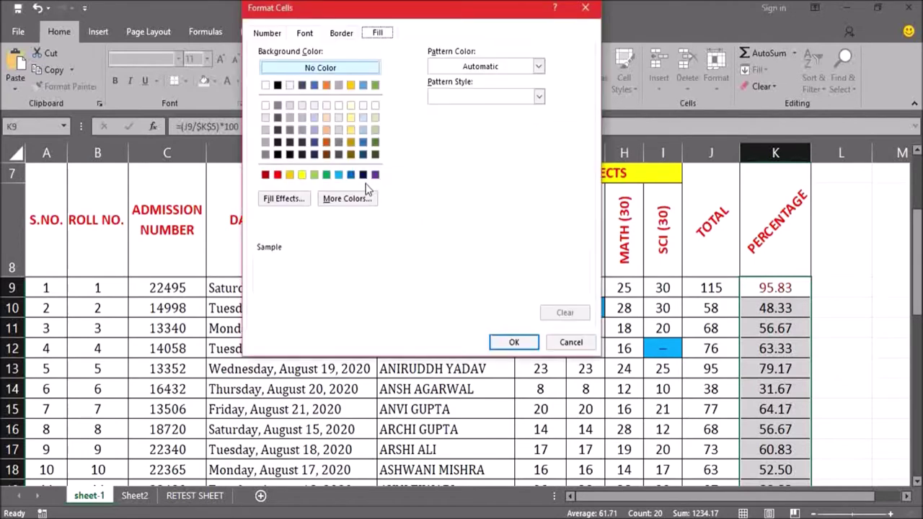
pyautogui.click(325, 176)
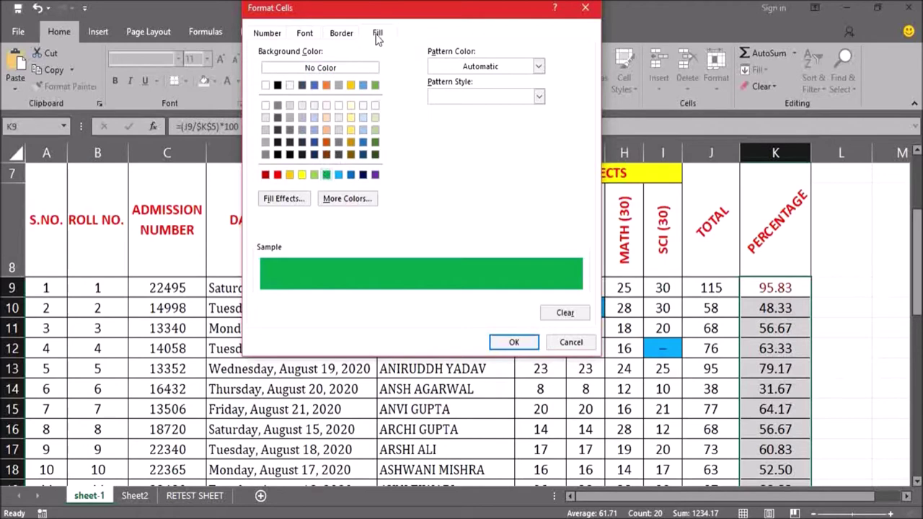
pyautogui.click(301, 34)
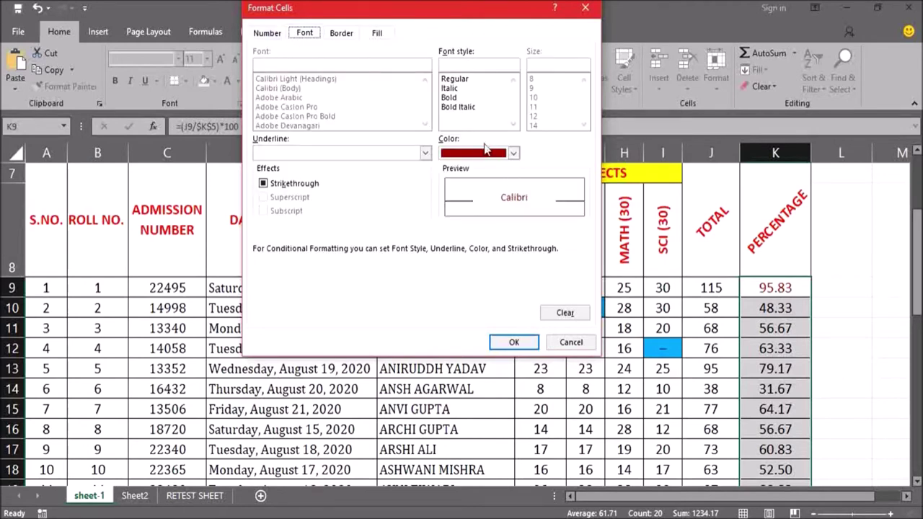
pyautogui.click(512, 154)
pyautogui.click(504, 170)
pyautogui.click(514, 343)
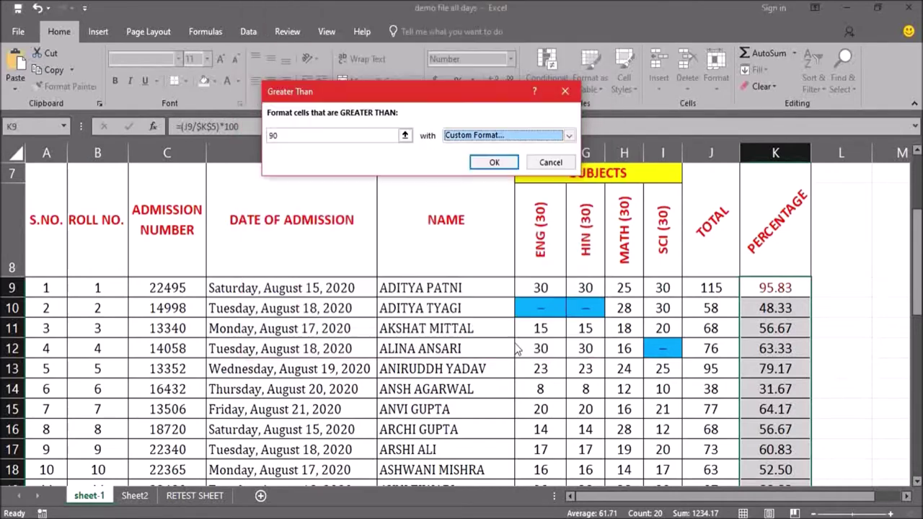
pyautogui.click(505, 164)
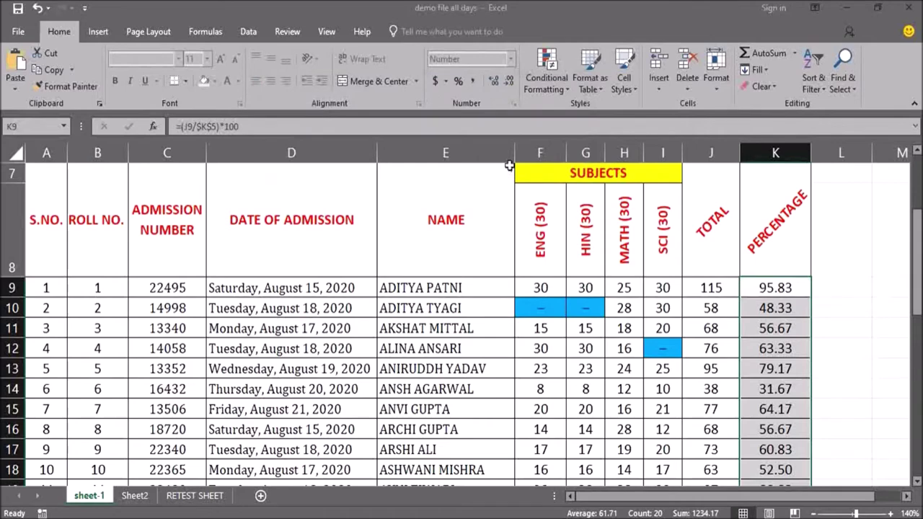
pyautogui.scroll(-3, 807, 374)
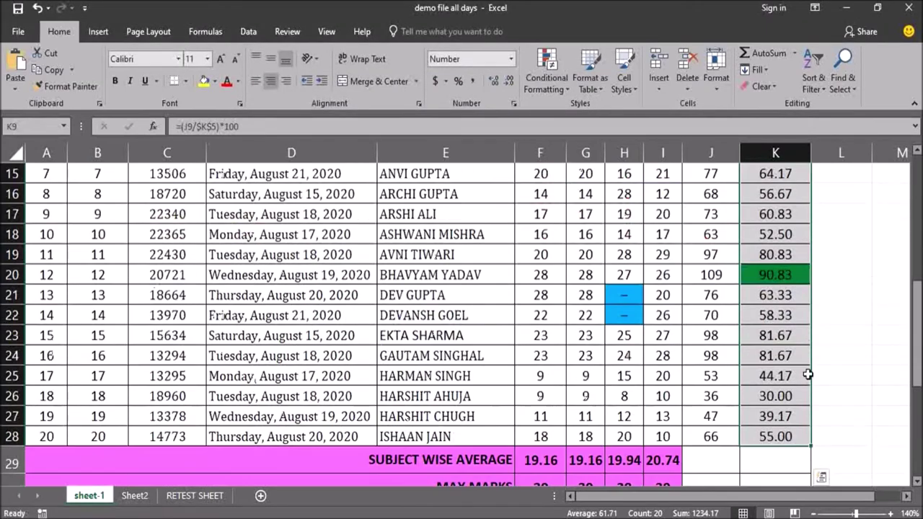
pyautogui.scroll(4, 807, 373)
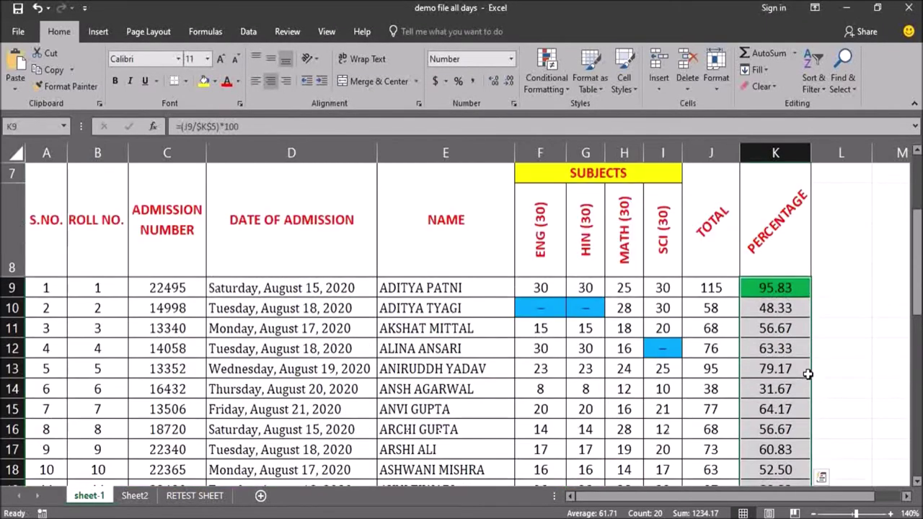
# Open the Conditional Formatting Rules Manager to view the rules applied to the percentage cells
pyautogui.click(566, 87)
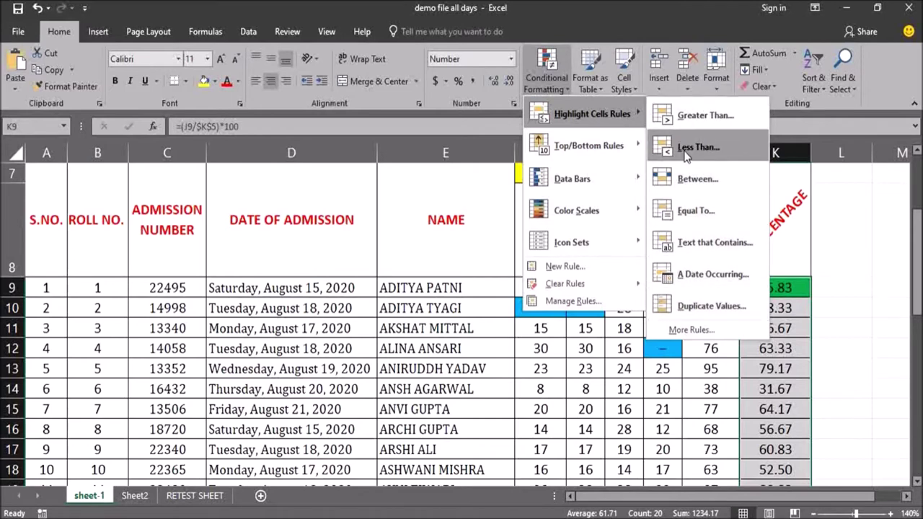
pyautogui.moveTo(630, 143)
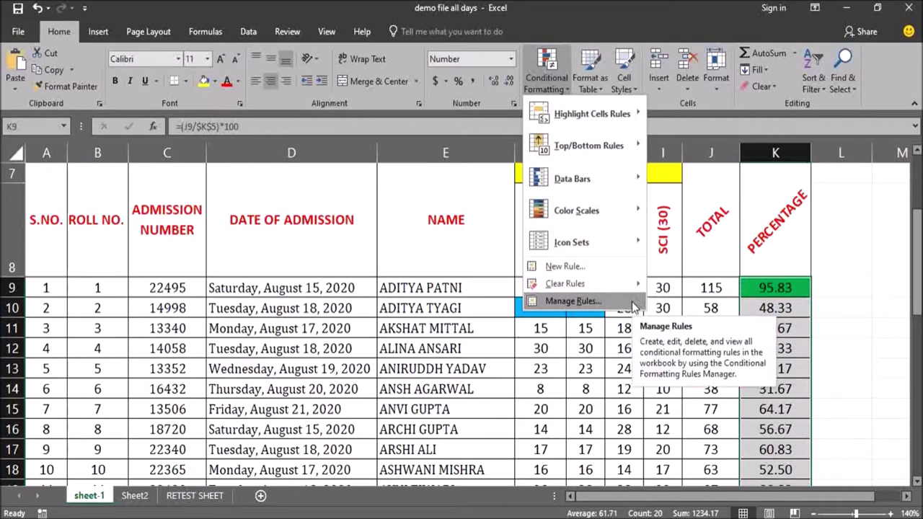
pyautogui.click(573, 300)
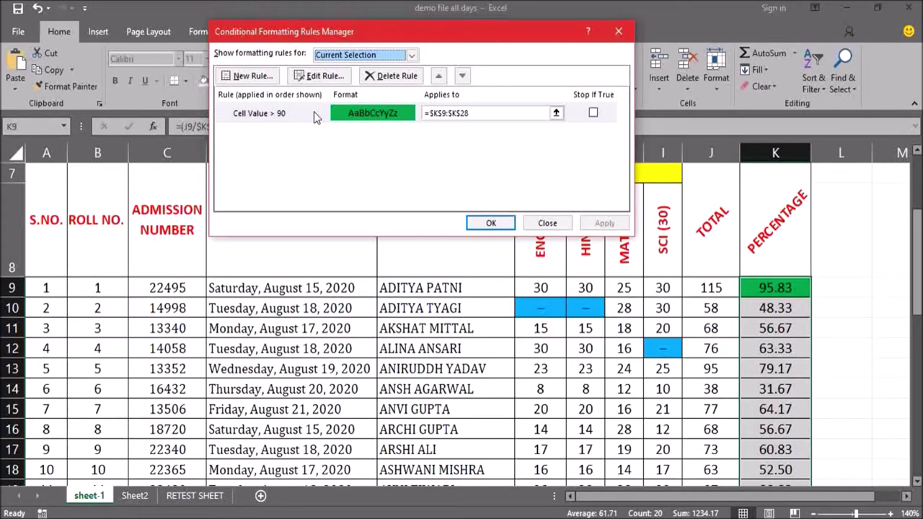
# Edit the greater-than-90 rule to use a darker green background fill and apply the change to the percentage cells
pyautogui.click(313, 112)
pyautogui.click(326, 76)
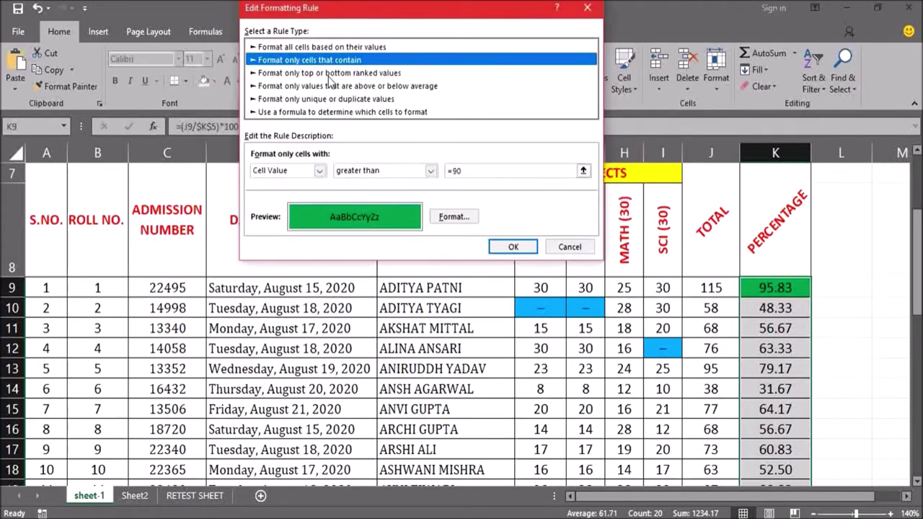
pyautogui.click(454, 219)
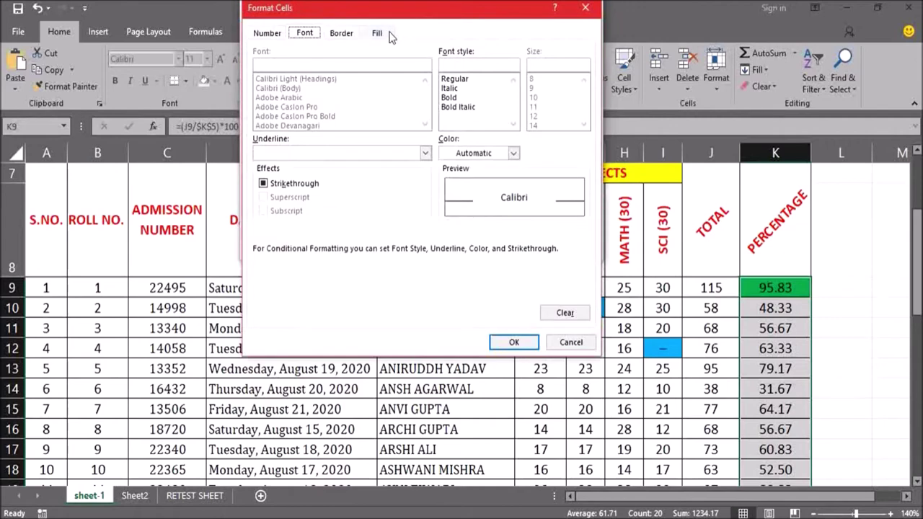
pyautogui.click(377, 33)
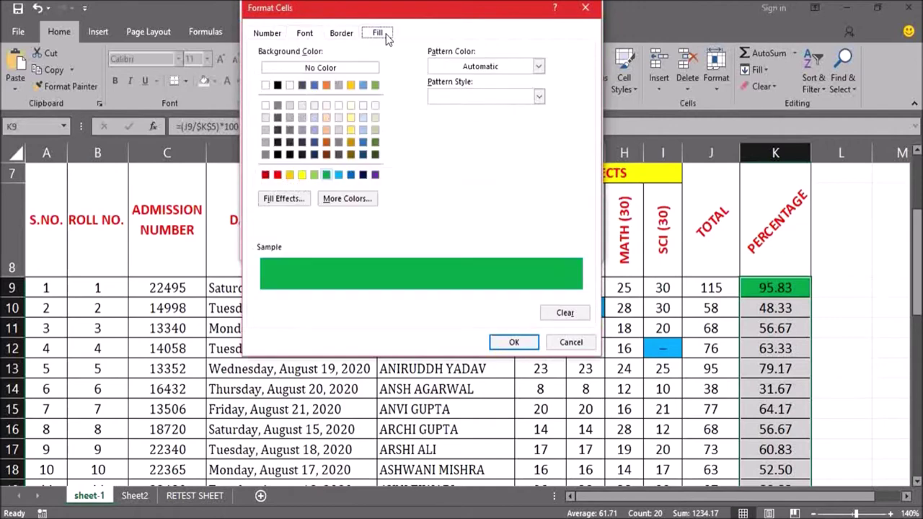
pyautogui.click(376, 148)
pyautogui.click(375, 147)
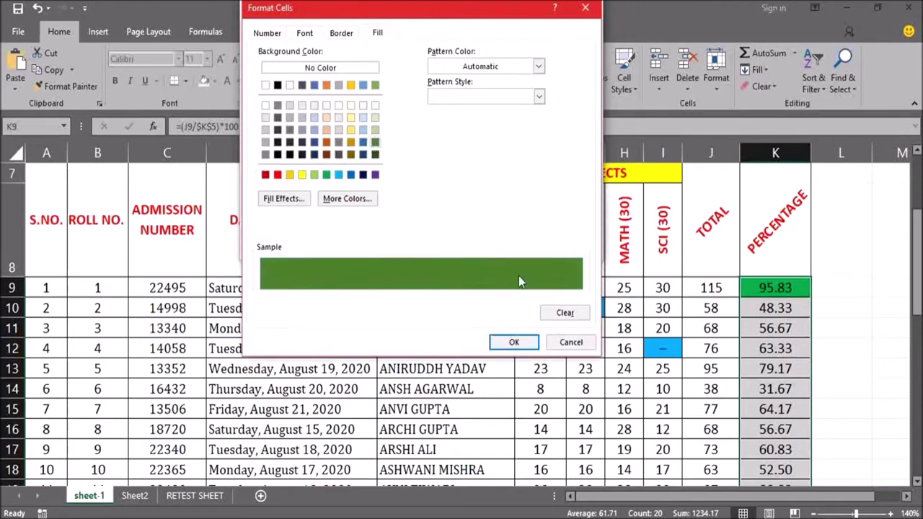
pyautogui.click(517, 342)
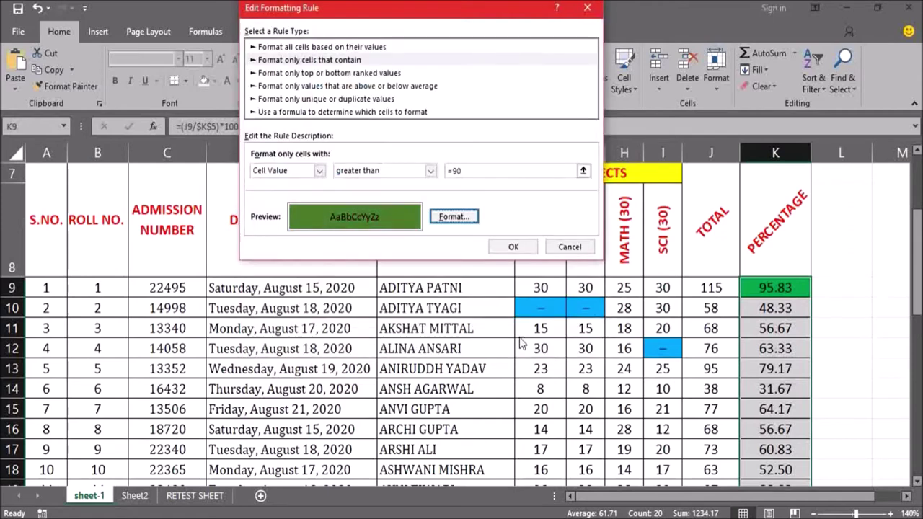
pyautogui.click(512, 247)
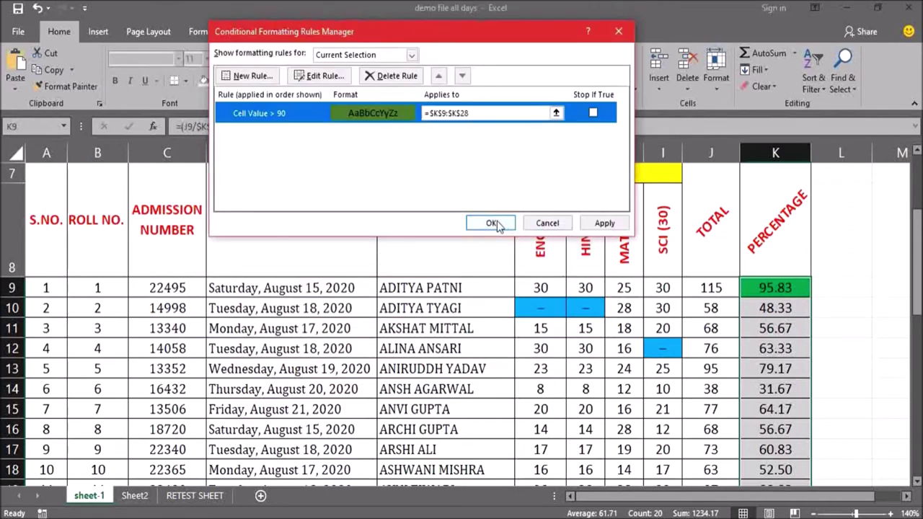
pyautogui.click(490, 222)
# Review the percentage column for cells highlighted by the edited greater-than-90 rule
pyautogui.click(789, 350)
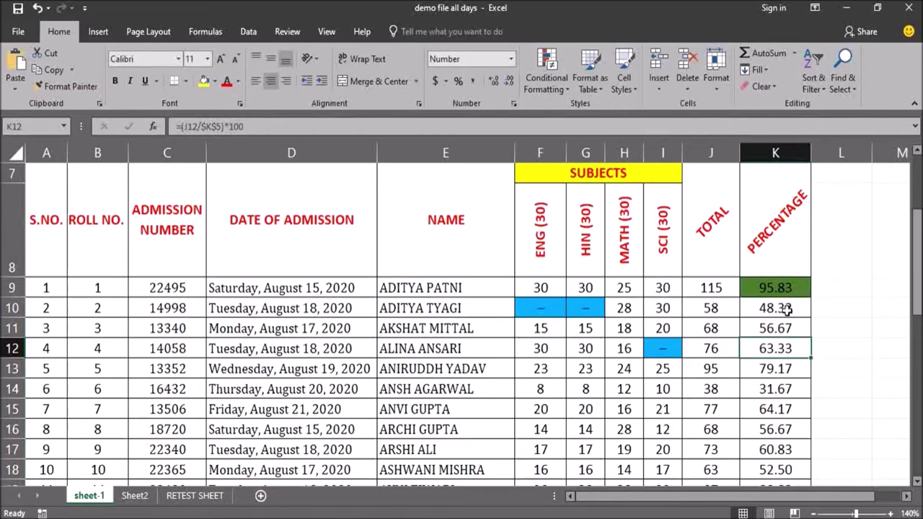
pyautogui.scroll(-4, 785, 308)
pyautogui.scroll(4, 786, 309)
pyautogui.click(793, 287)
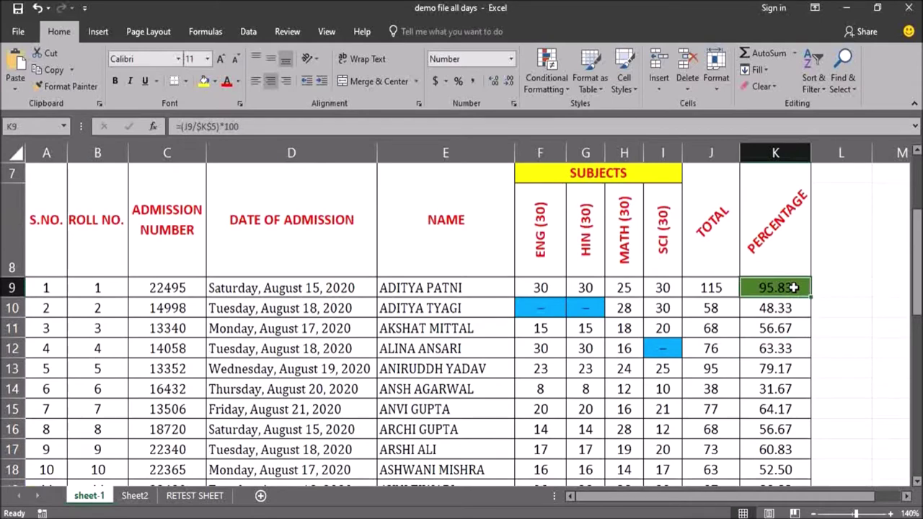
pyautogui.moveTo(46, 285); pyautogui.dragTo(757, 288)
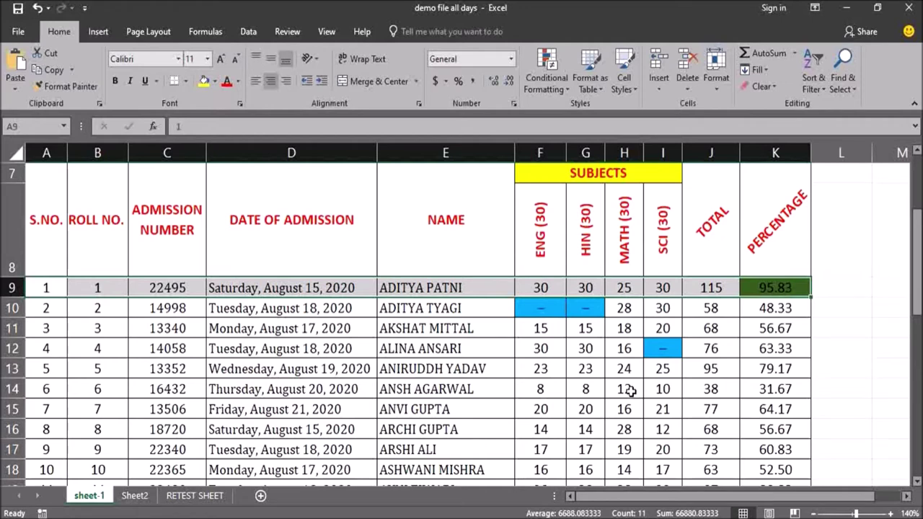
pyautogui.click(678, 435)
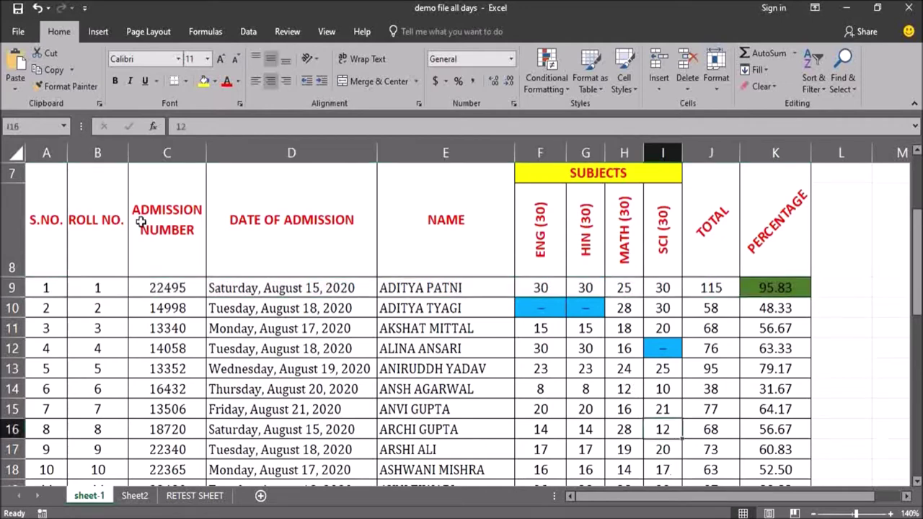
pyautogui.moveTo(35, 286); pyautogui.dragTo(772, 369)
pyautogui.click(291, 388)
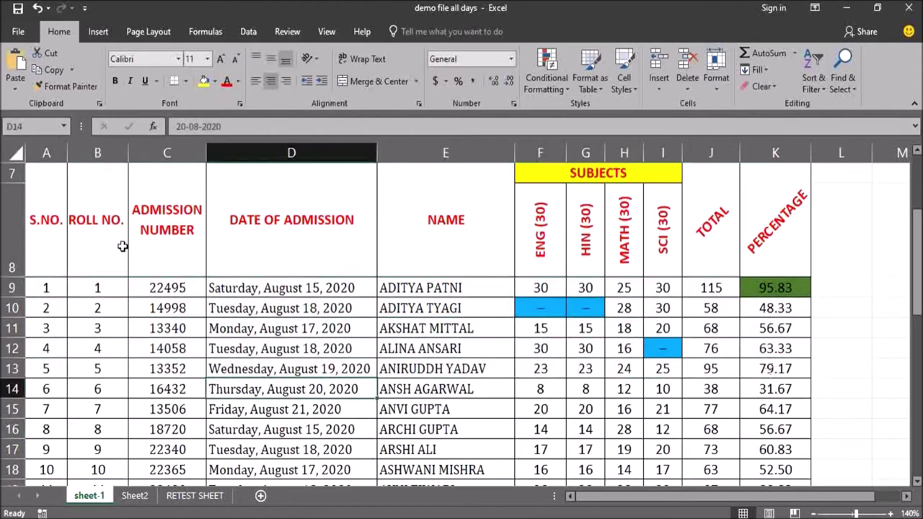
pyautogui.moveTo(41, 209); pyautogui.dragTo(675, 274)
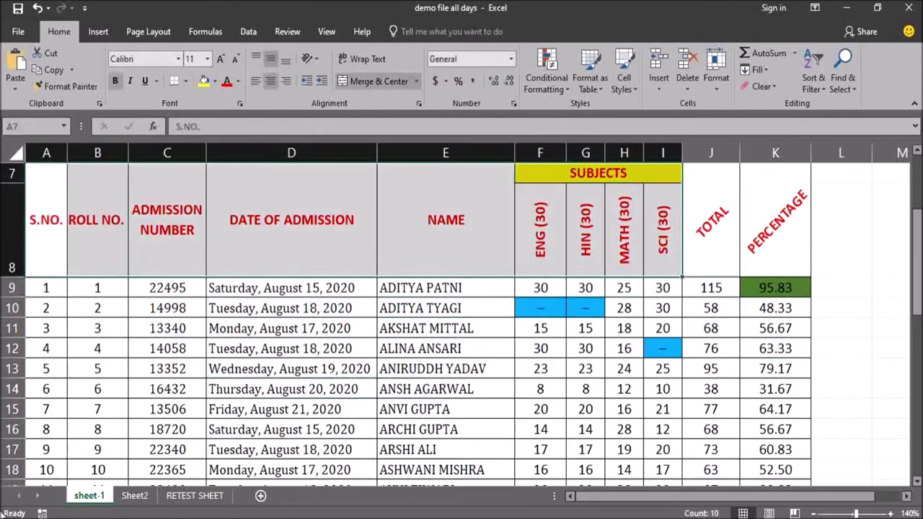
pyautogui.click(240, 371)
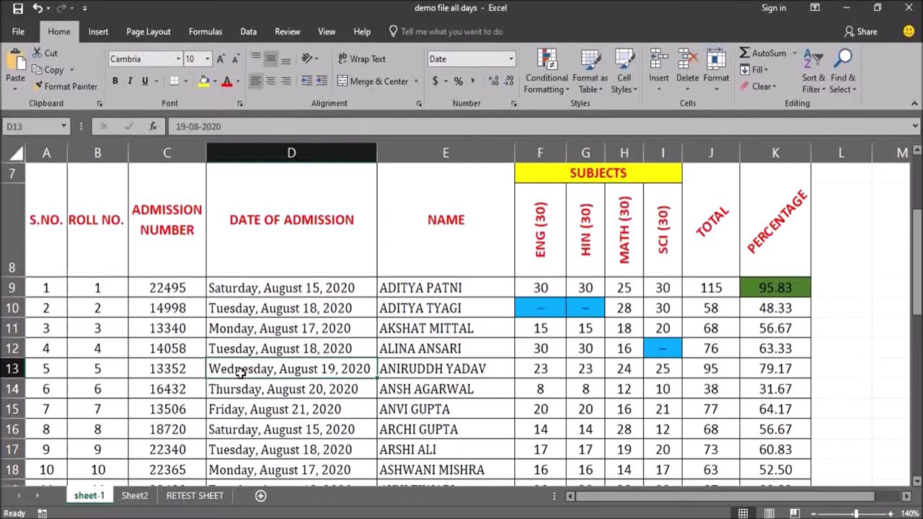
# Select the student records A9:K28 and create a formula-based formatting rule with the formula =$K9<33
pyautogui.moveTo(45, 287); pyautogui.dragTo(781, 370)
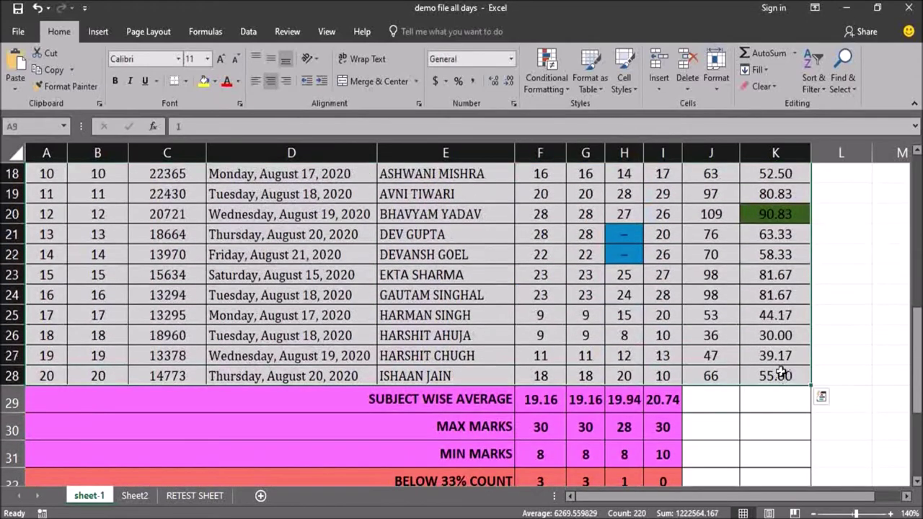
pyautogui.scroll(6, 538, 374)
pyautogui.scroll(-5, 539, 374)
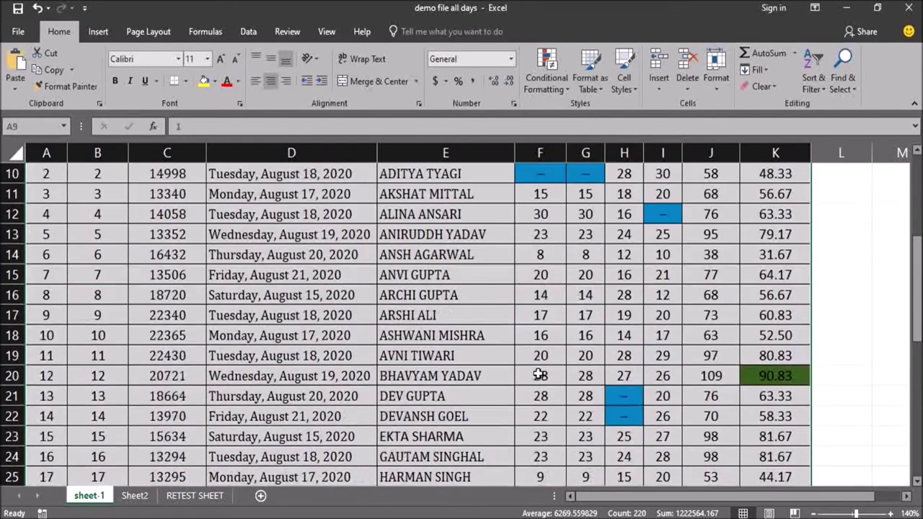
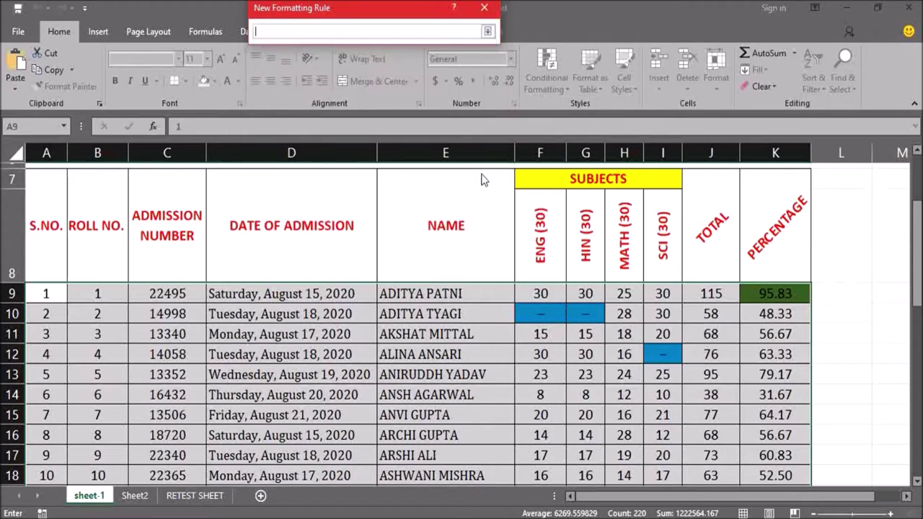
pyautogui.click(752, 296)
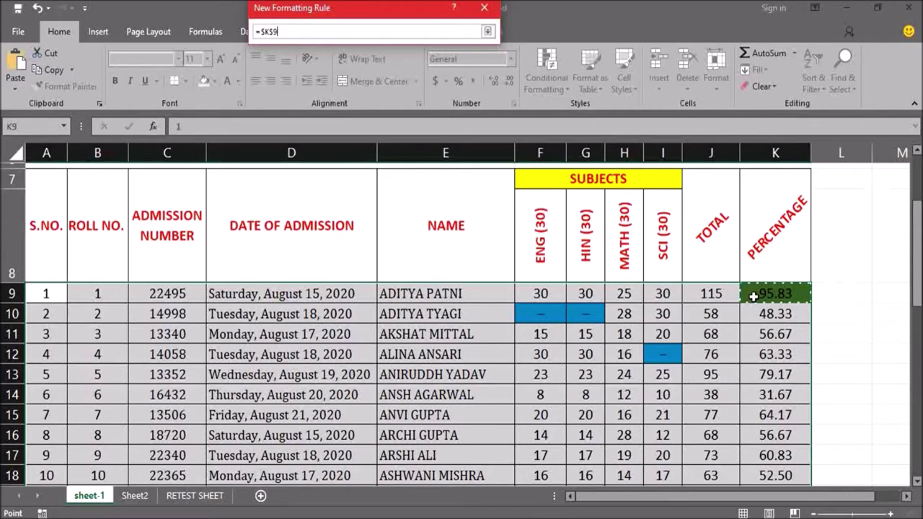
pyautogui.click(487, 32)
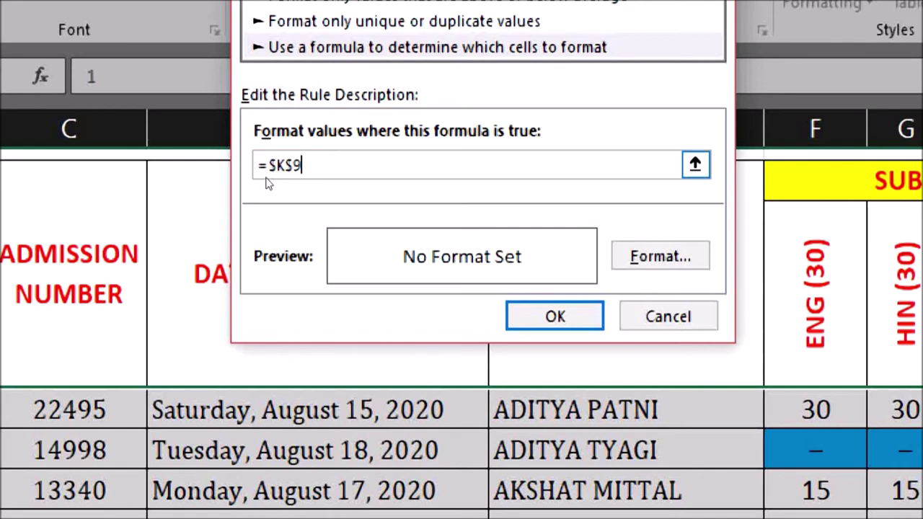
pyautogui.press('Left')
pyautogui.press('BackSpace')
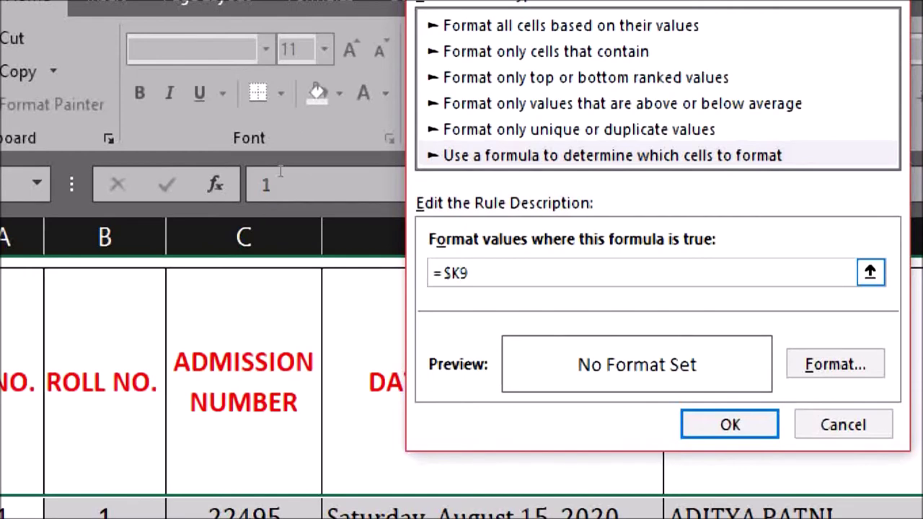
pyautogui.press('Right')
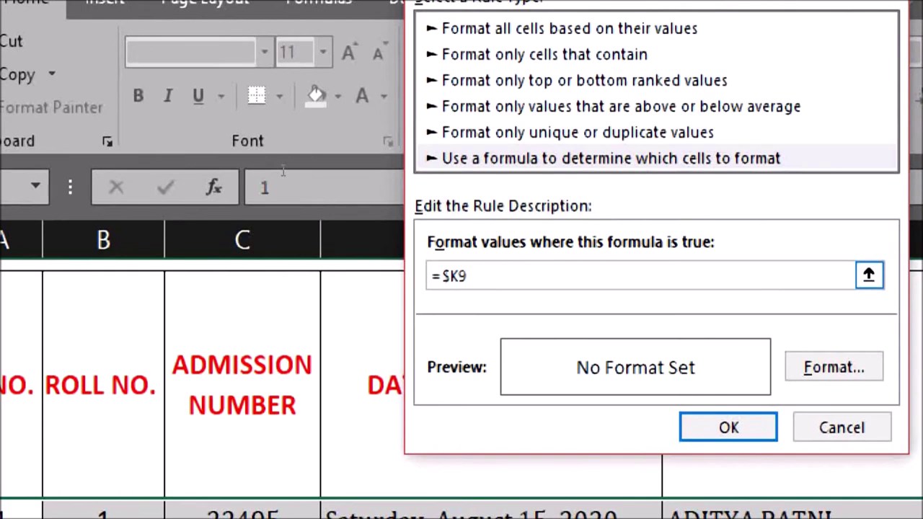
pyautogui.write('<33')
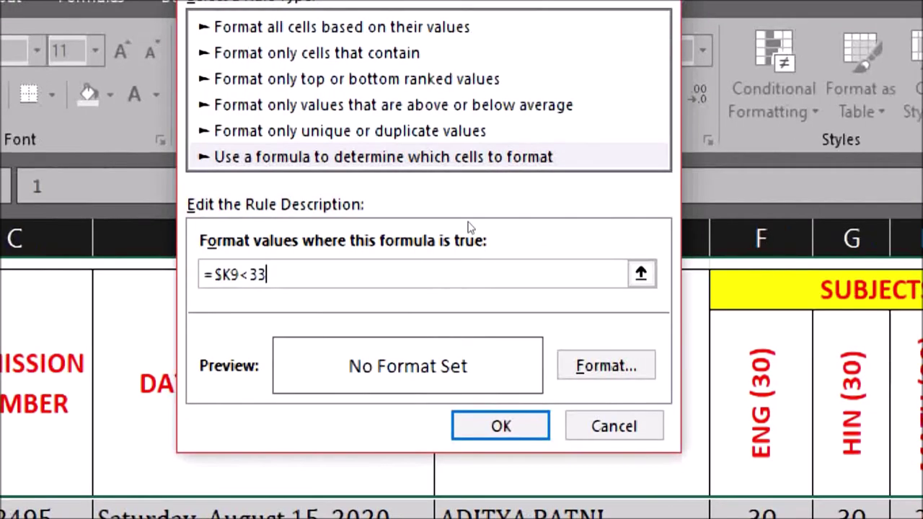
# Give the formula rule a custom orange-red fill of RGB 250, 88, 56 and apply it to the student records
pyautogui.press('Return')
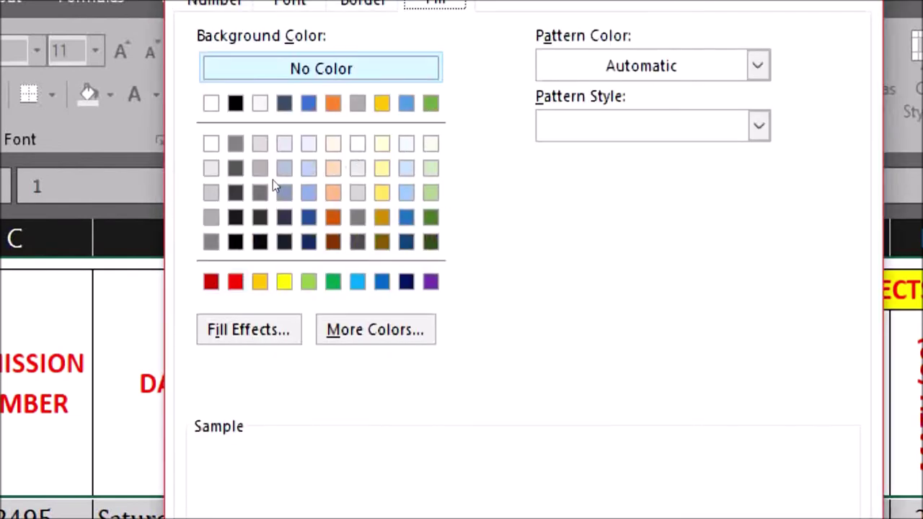
pyautogui.hotkey('alt', 'm')
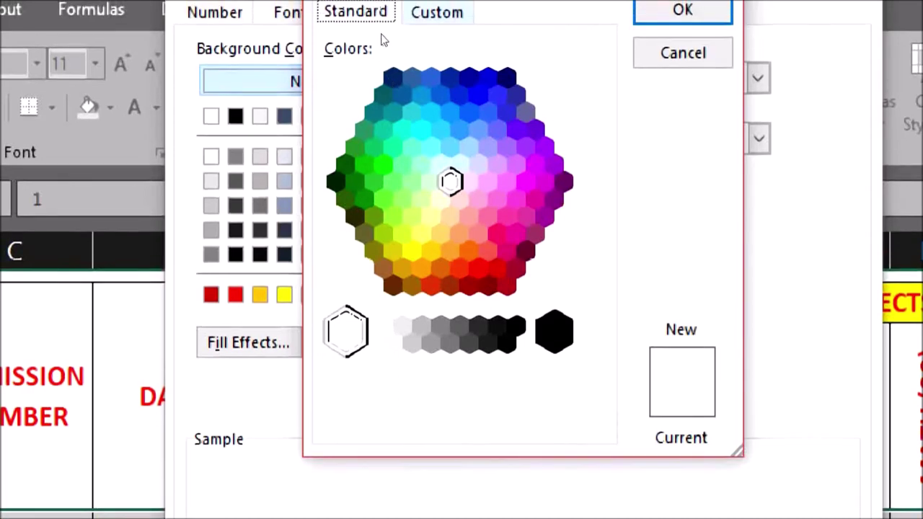
pyautogui.press('Right')
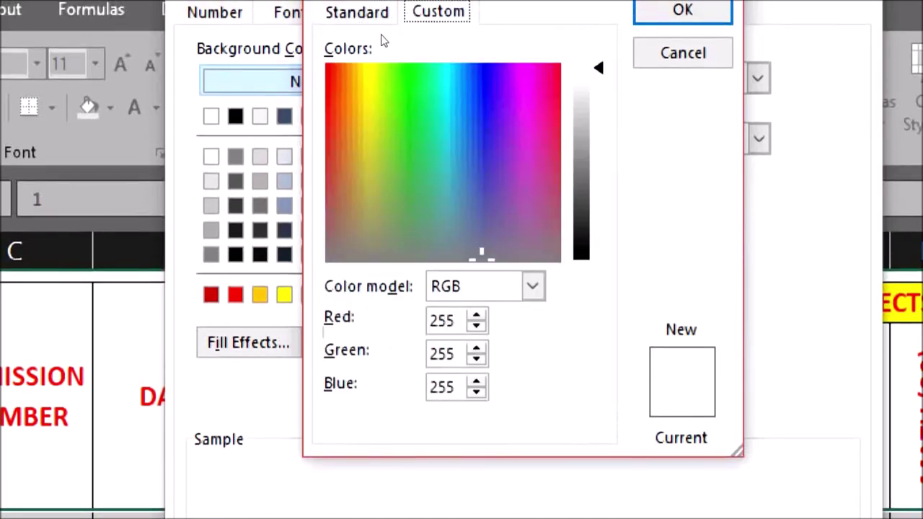
pyautogui.click(327, 65)
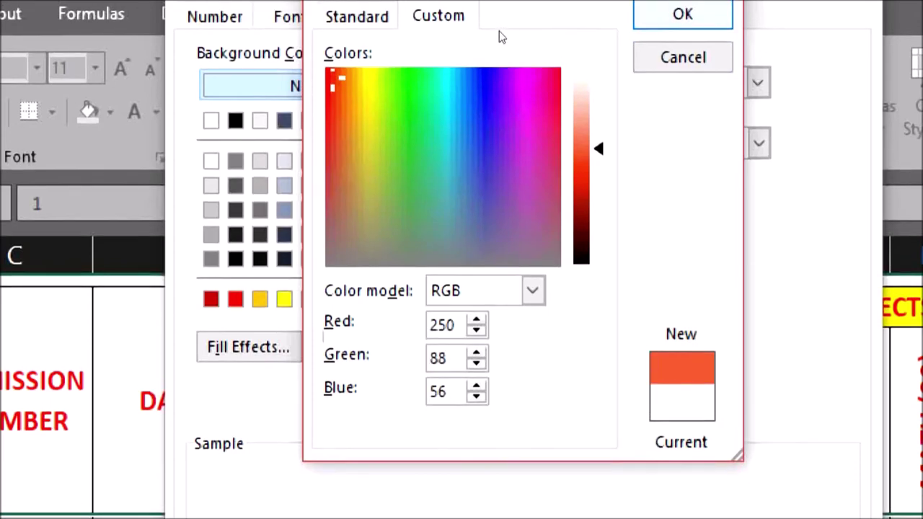
pyautogui.press('Return')
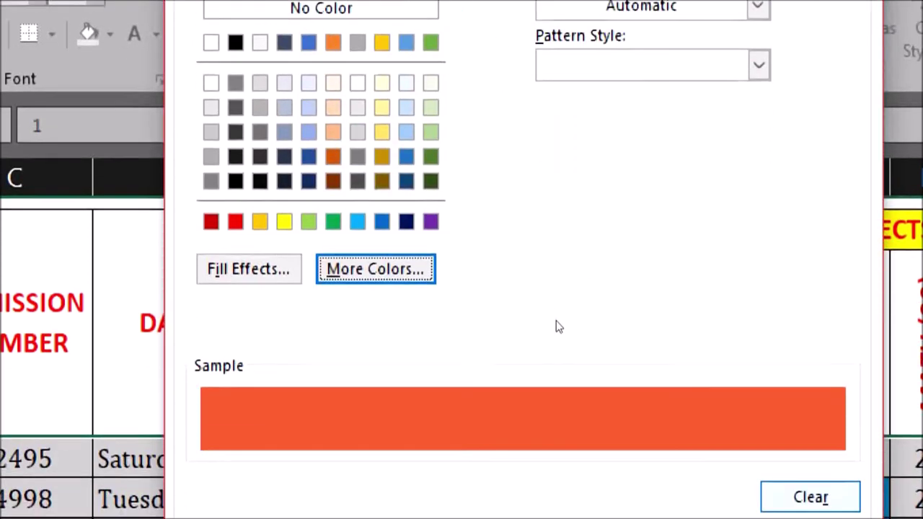
pyautogui.press('Return')
pyautogui.press('Tab')
pyautogui.press('Return')
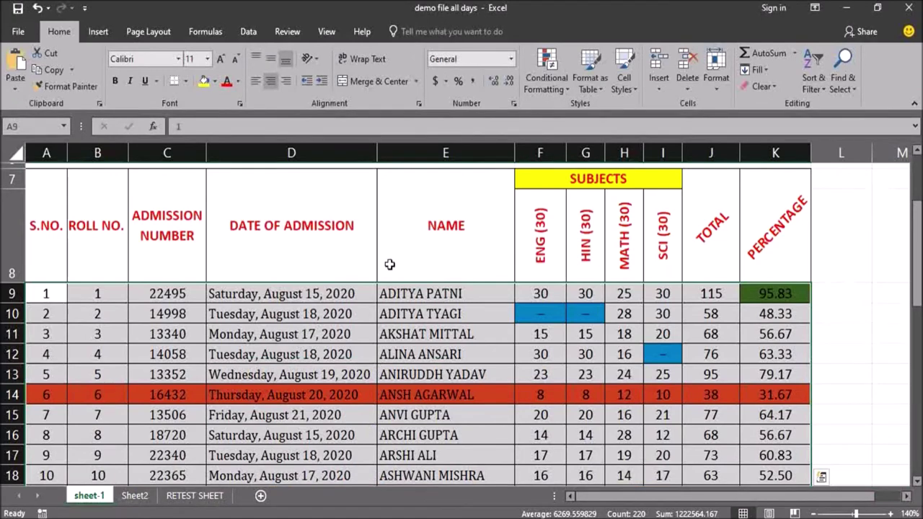
# Examine which student rows the below-33 percentage rule highlights across the table
pyautogui.click(762, 396)
pyautogui.scroll(-4, 783, 394)
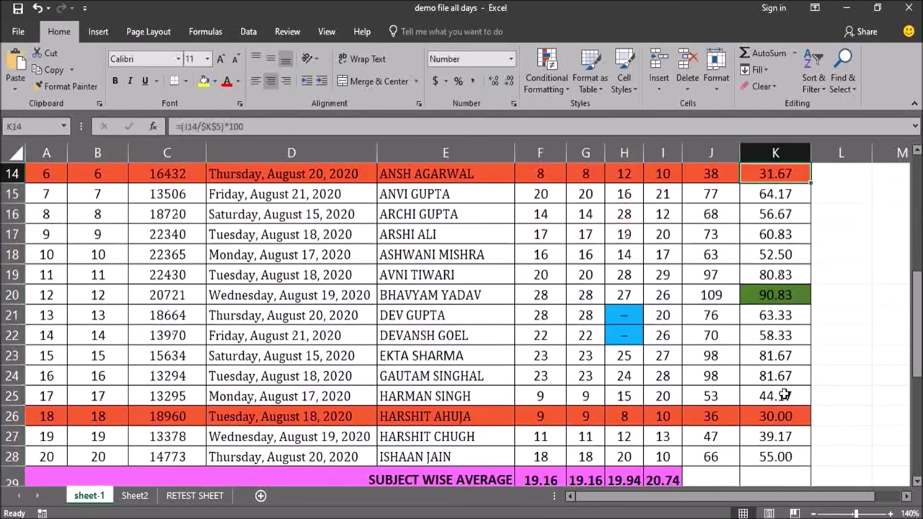
pyautogui.click(775, 336)
pyautogui.scroll(4, 775, 335)
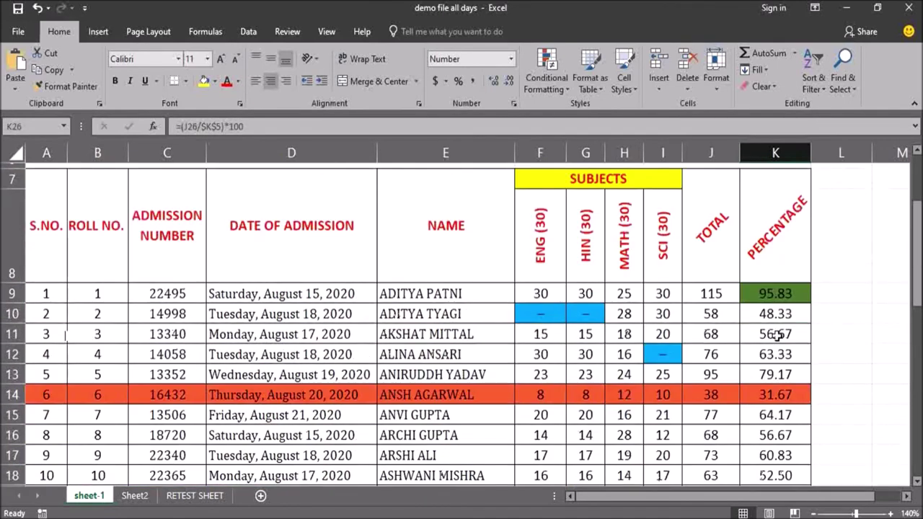
pyautogui.scroll(-2, 775, 335)
pyautogui.scroll(4, 775, 335)
pyautogui.scroll(-2, 215, 364)
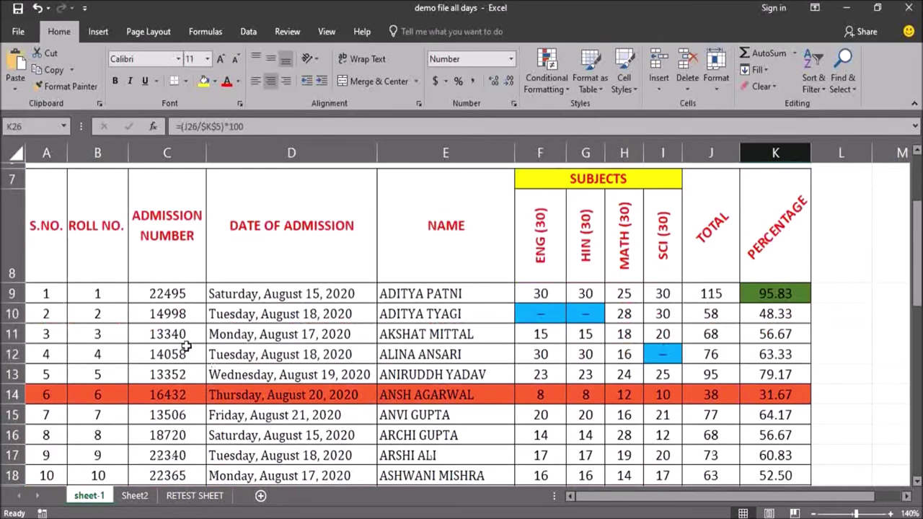
# Clear all conditional formatting rules from the entire sheet
pyautogui.moveTo(42, 188); pyautogui.dragTo(760, 189)
pyautogui.click(570, 90)
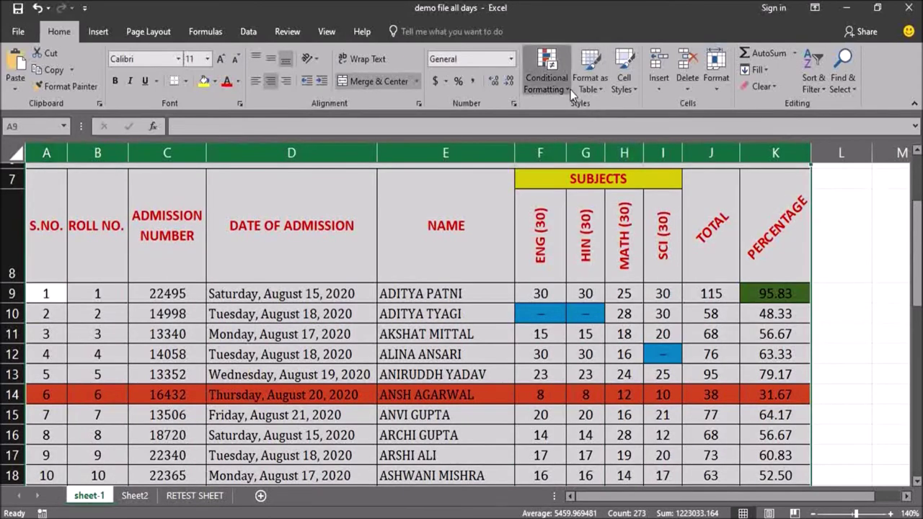
pyautogui.moveTo(609, 284)
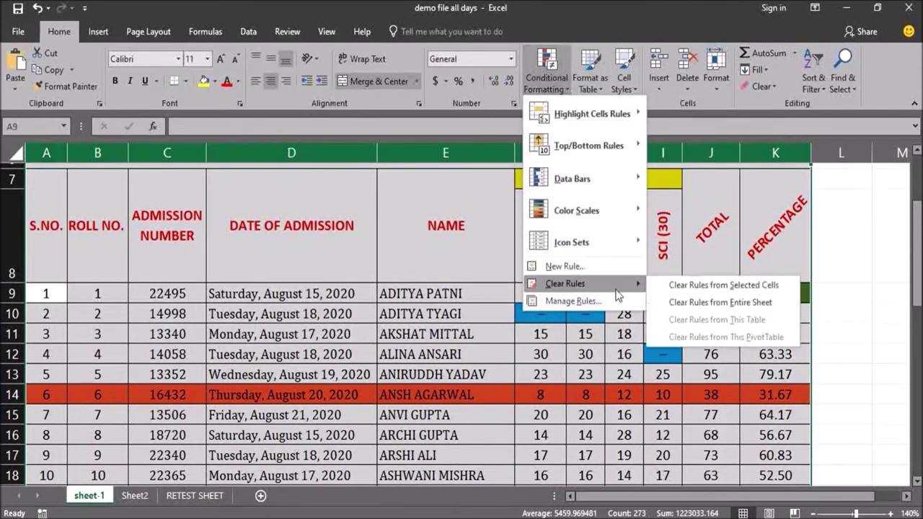
pyautogui.click(672, 303)
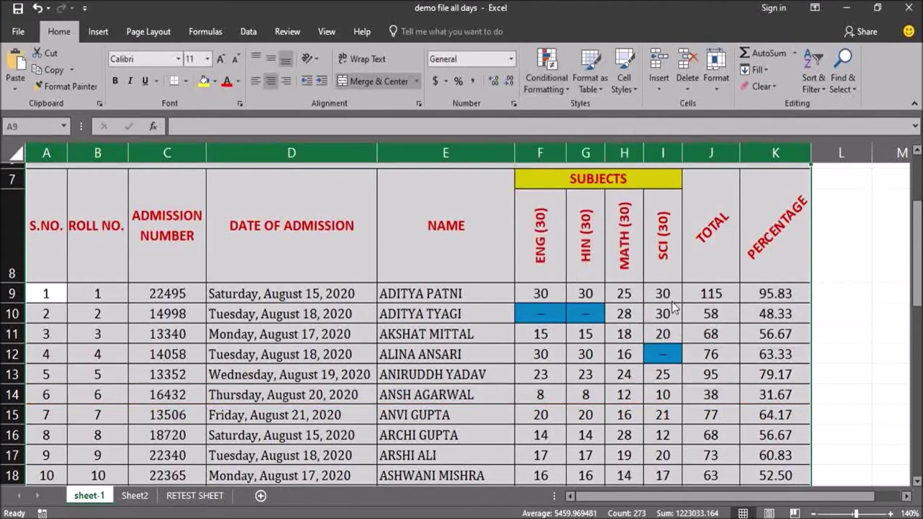
pyautogui.click(784, 349)
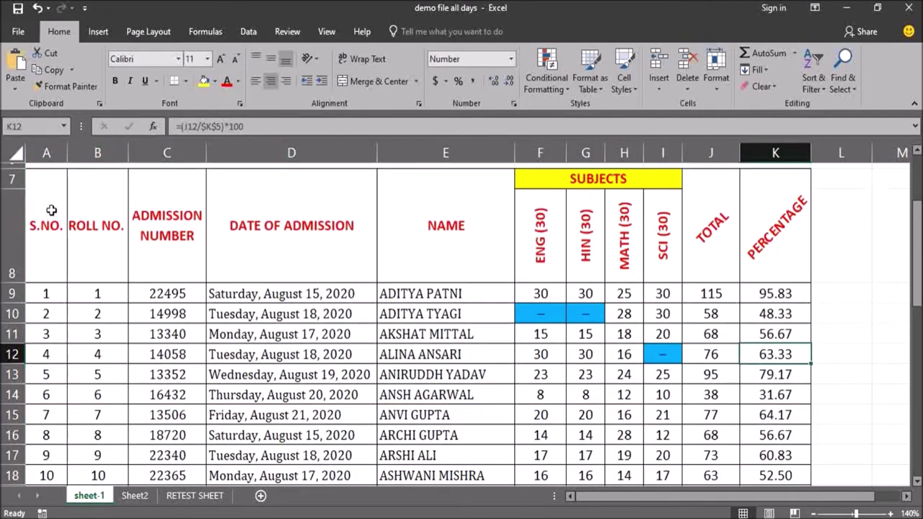
pyautogui.moveTo(45, 206); pyautogui.dragTo(829, 297)
pyautogui.click(841, 361)
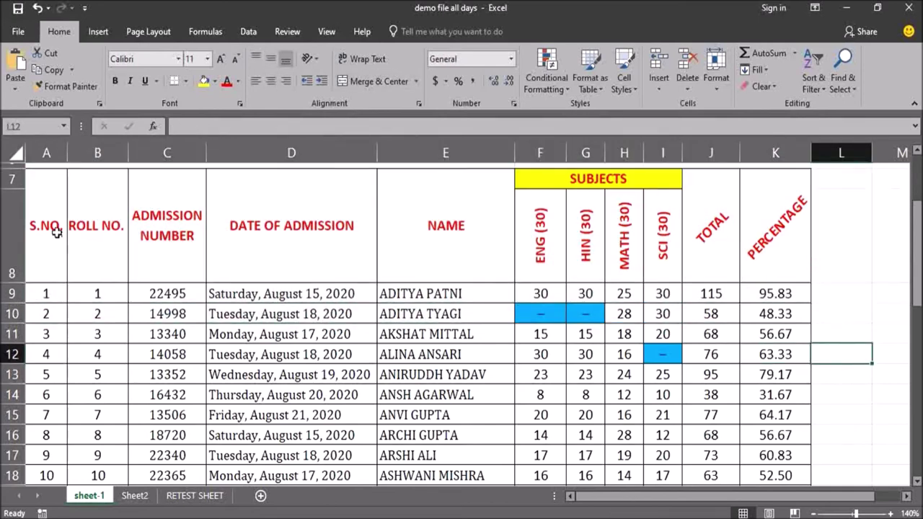
# Select the table including its headers, A7:K28, and create a formula-based formatting rule with the formula =$K9<33
pyautogui.moveTo(47, 227); pyautogui.dragTo(746, 377)
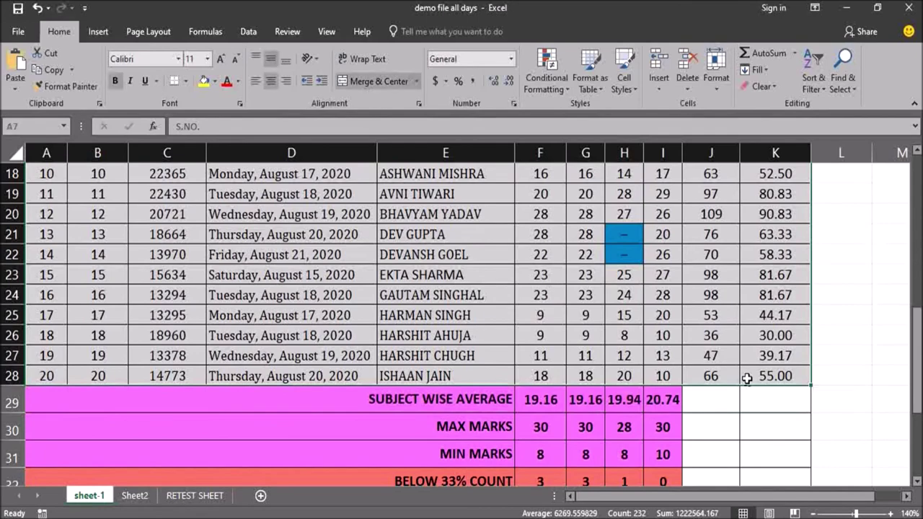
pyautogui.scroll(4, 668, 199)
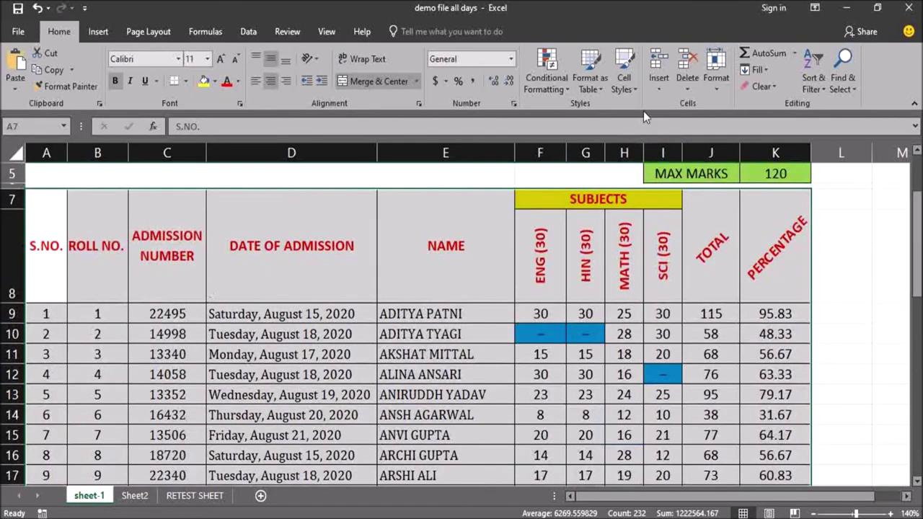
pyautogui.click(569, 89)
pyautogui.click(632, 268)
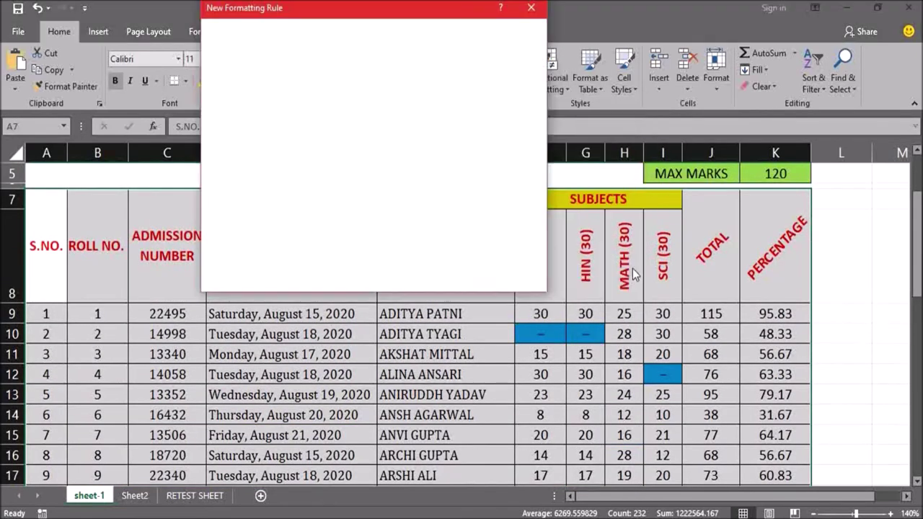
pyautogui.click(293, 114)
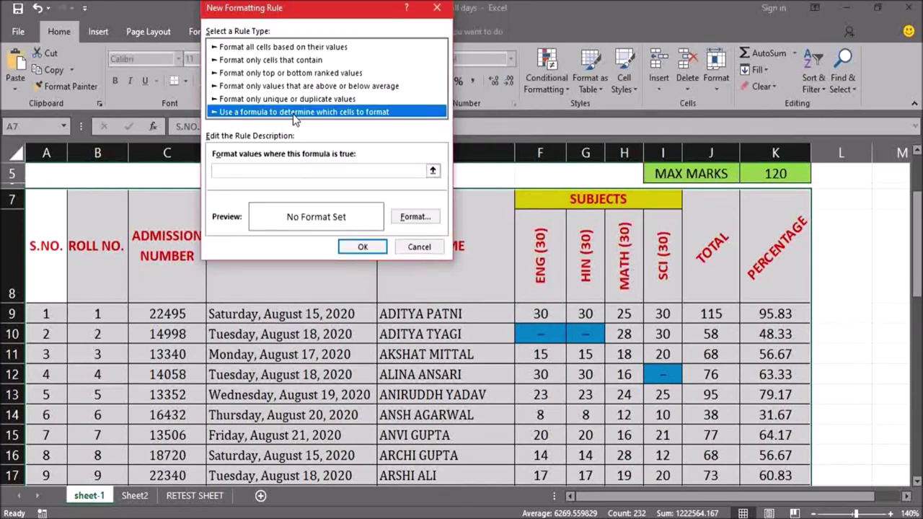
pyautogui.click(269, 171)
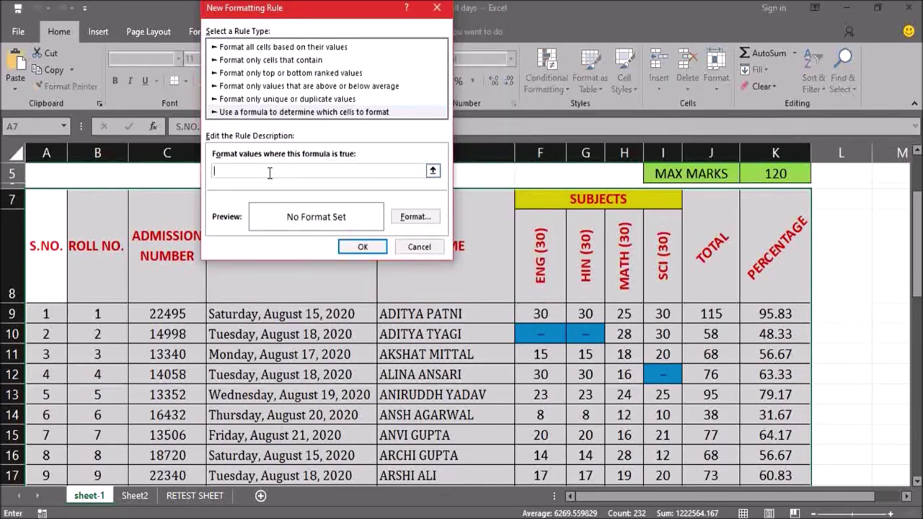
pyautogui.click(778, 316)
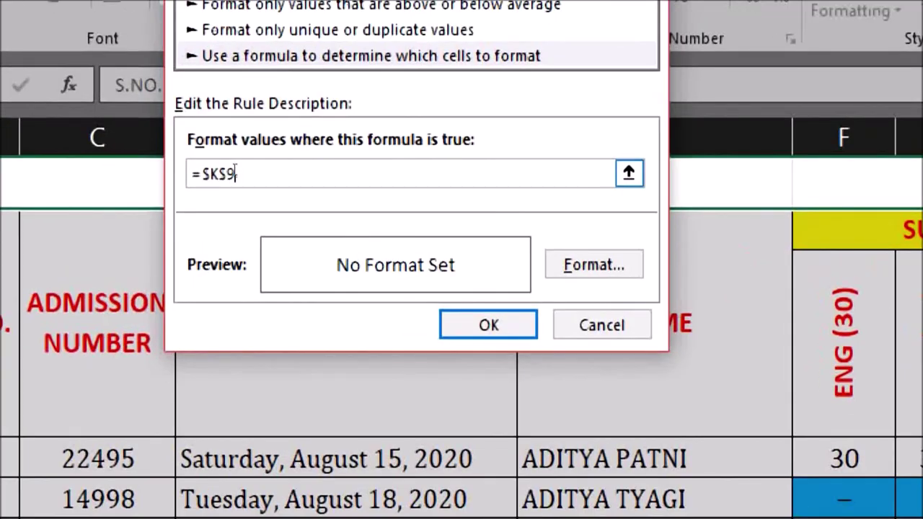
pyautogui.press('Left')
pyautogui.press('BackSpace')
pyautogui.write('<33')
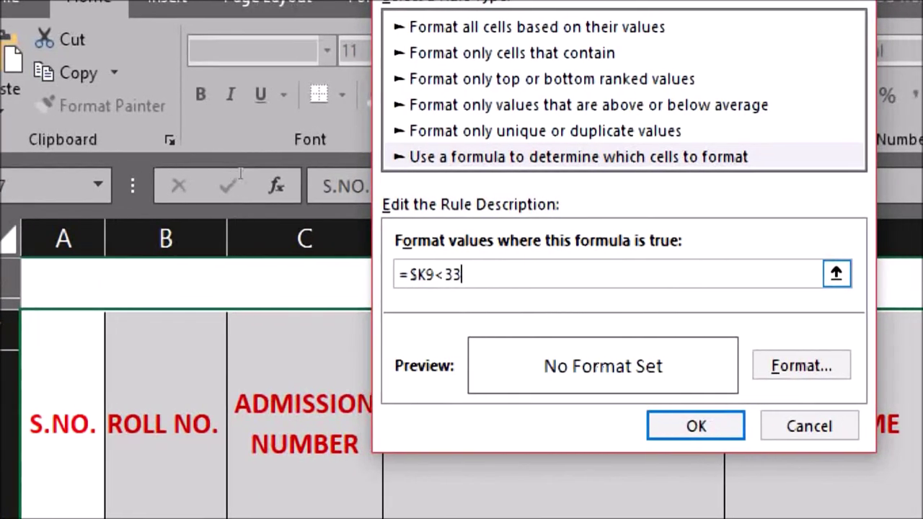
# Give the formula rule a custom salmon fill of RGB 250, 127, 114 and apply it to the selected table
pyautogui.hotkey('alt', 'f')
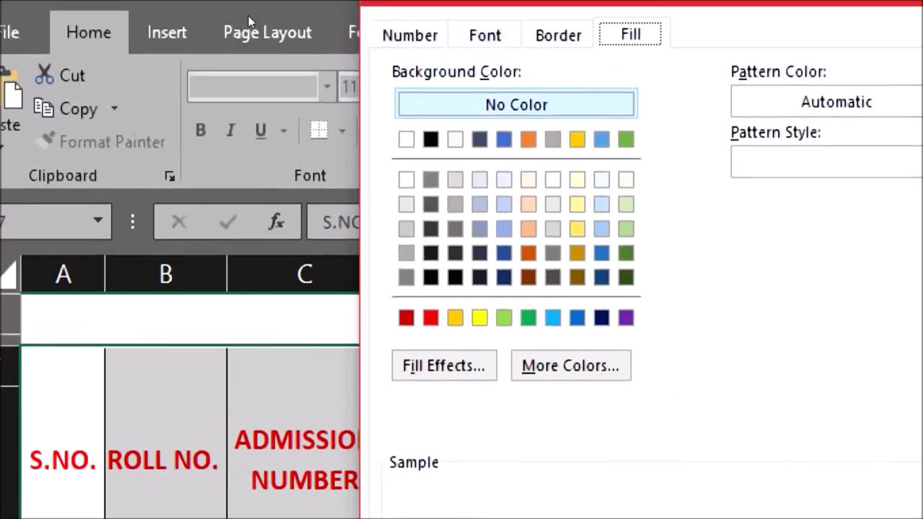
pyautogui.hotkey('alt', 'm')
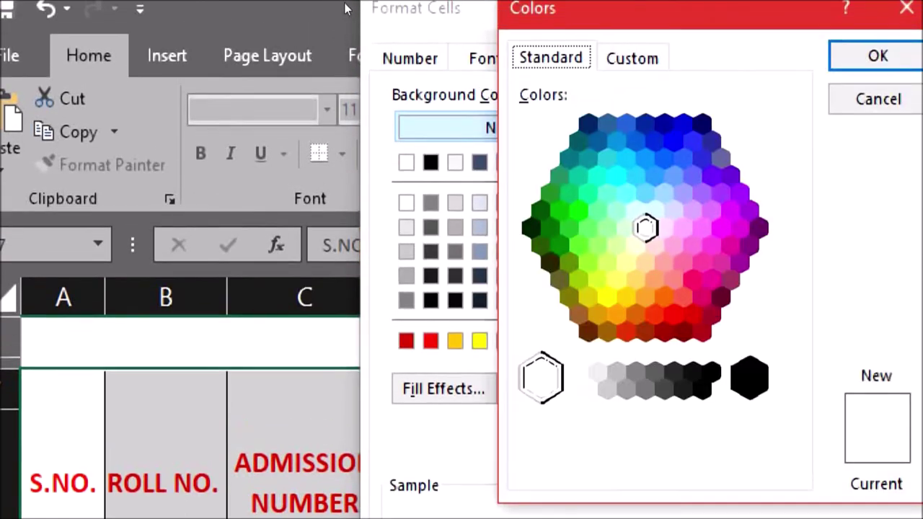
pyautogui.hotkey('ctrl', 'Tab')
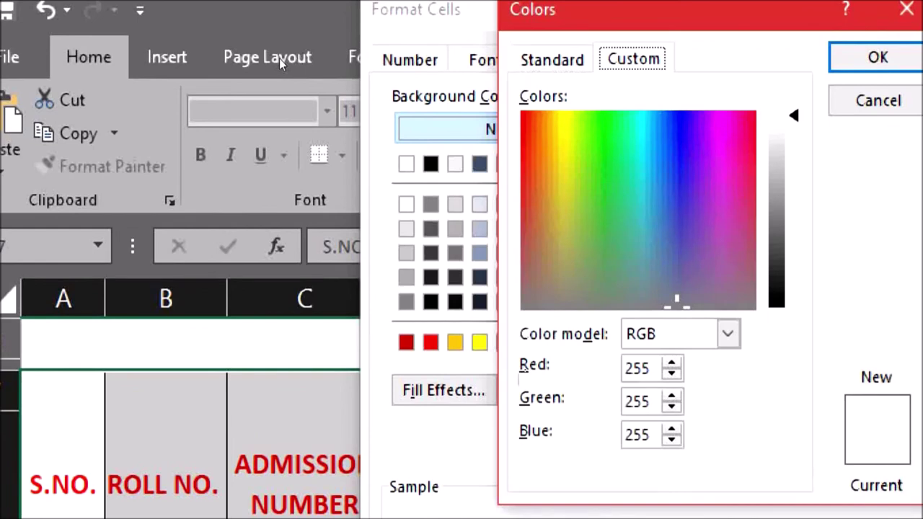
pyautogui.click(530, 124)
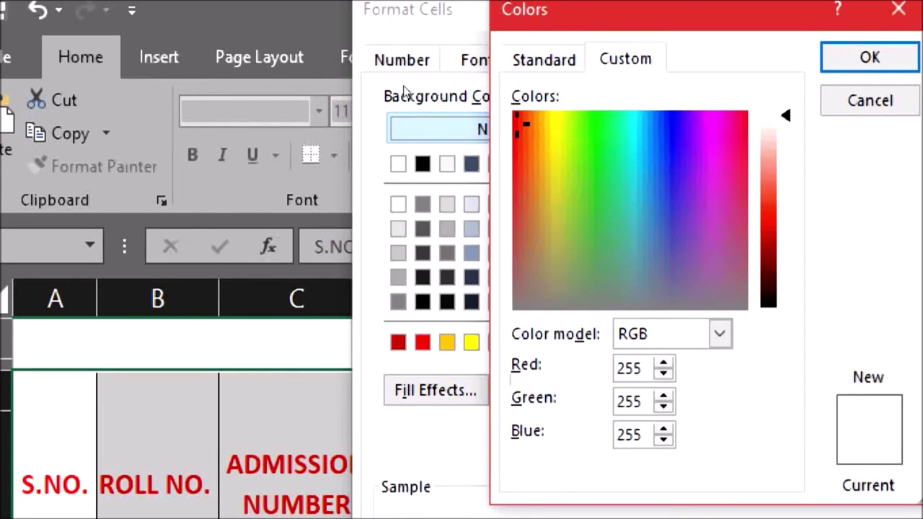
pyautogui.click(776, 170)
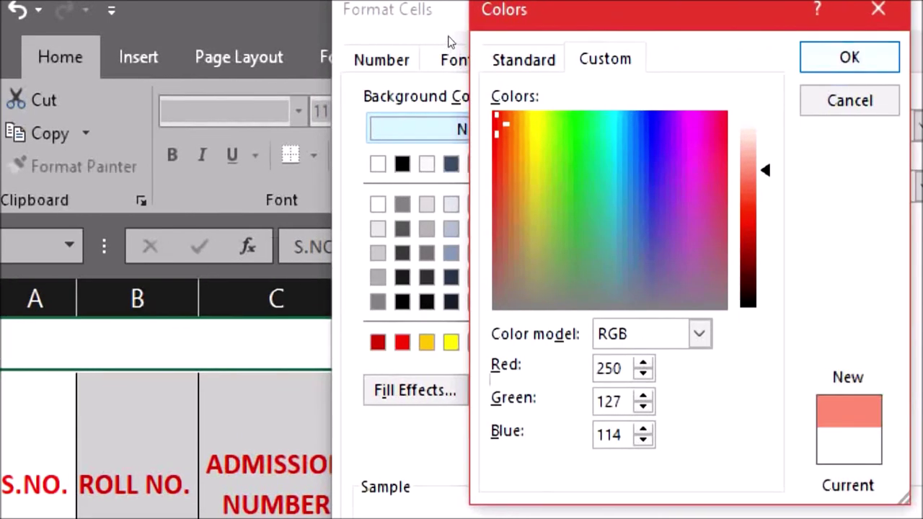
pyautogui.press('Return')
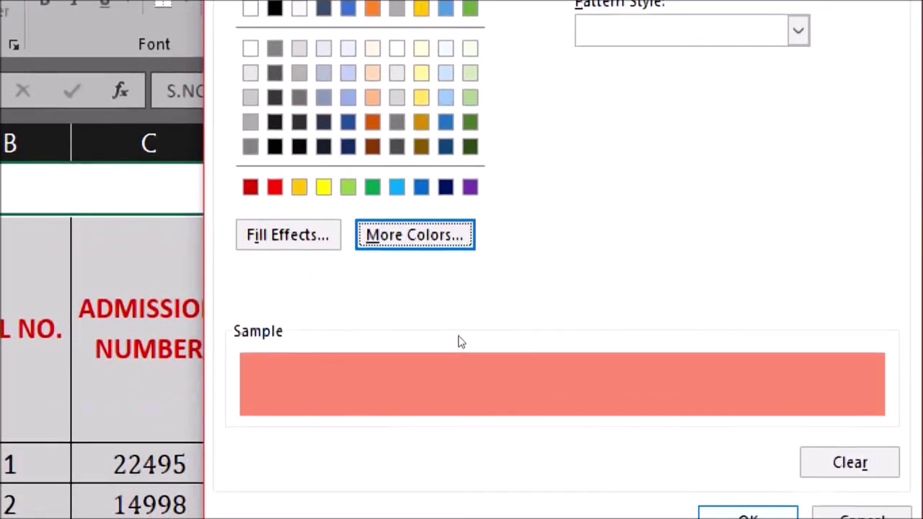
pyautogui.press('Return')
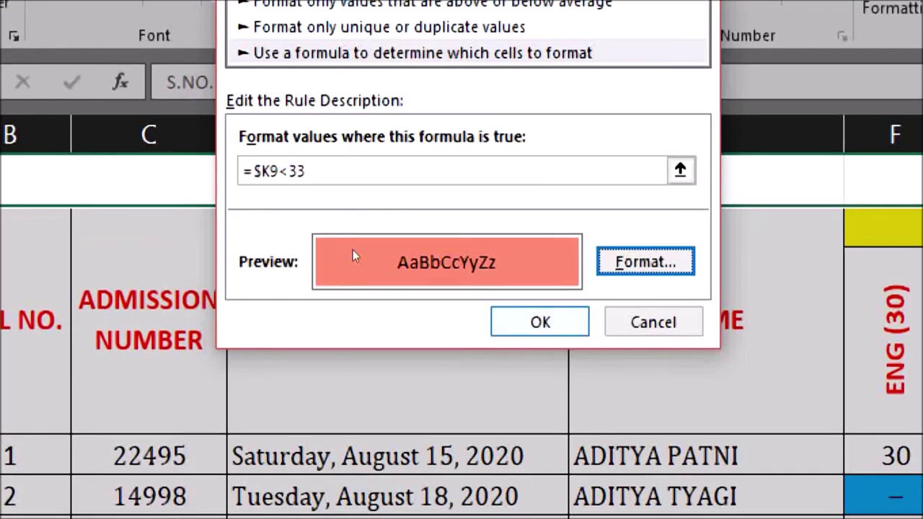
pyautogui.press('Return')
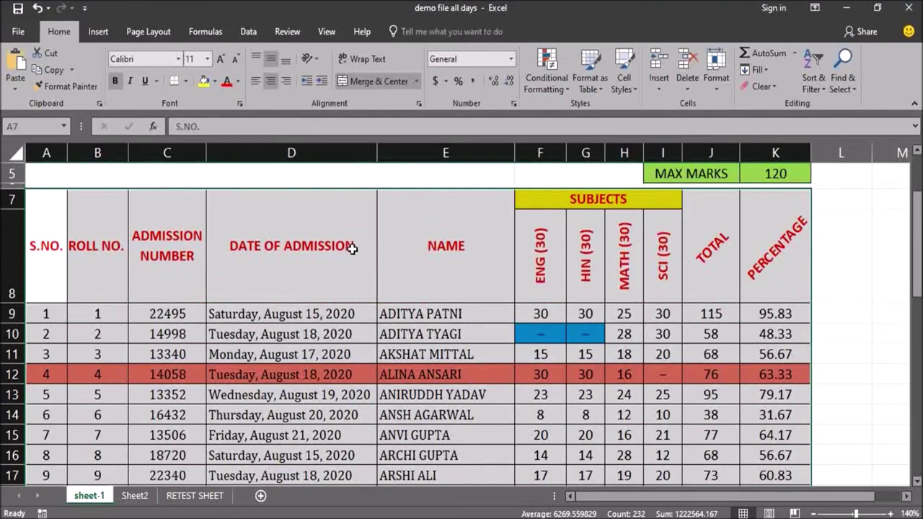
# Compare the rows highlighted by the rule with their percentages, from the header rows down to row 28
pyautogui.click(351, 248)
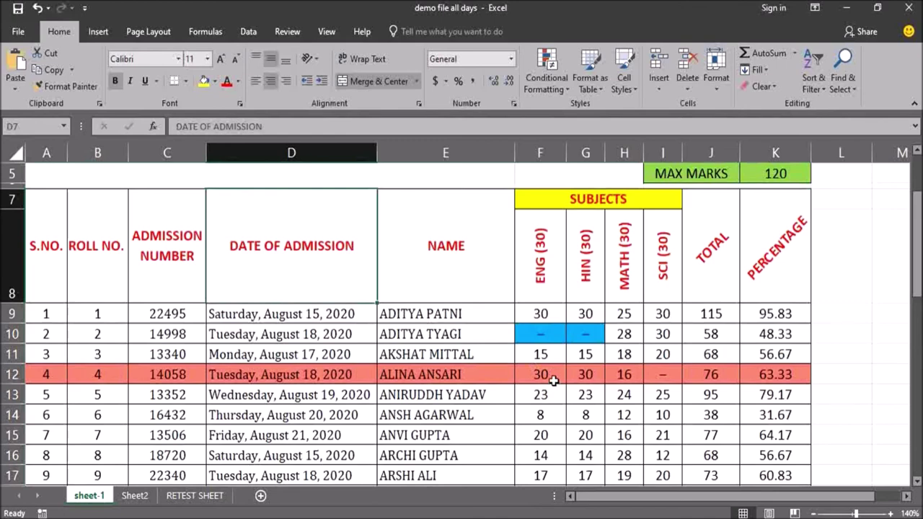
pyautogui.click(776, 376)
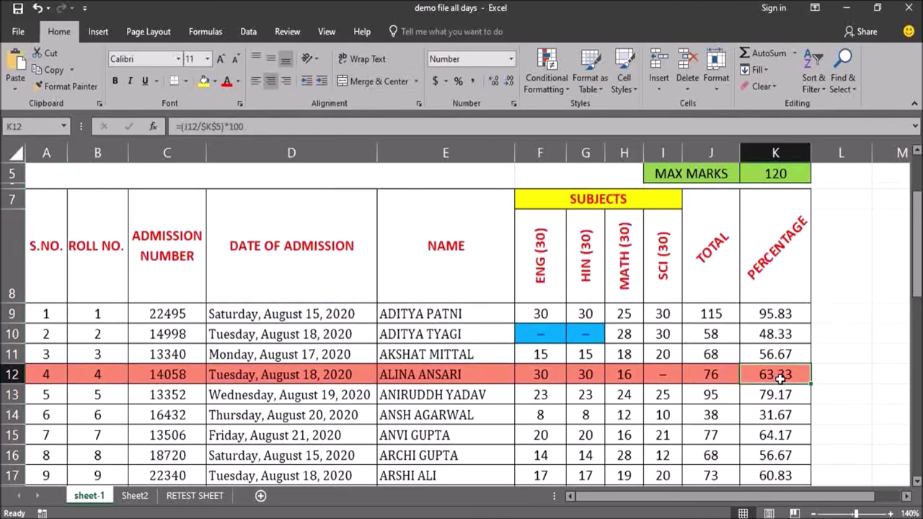
pyautogui.click(534, 261)
pyautogui.moveTo(535, 261); pyautogui.dragTo(686, 262)
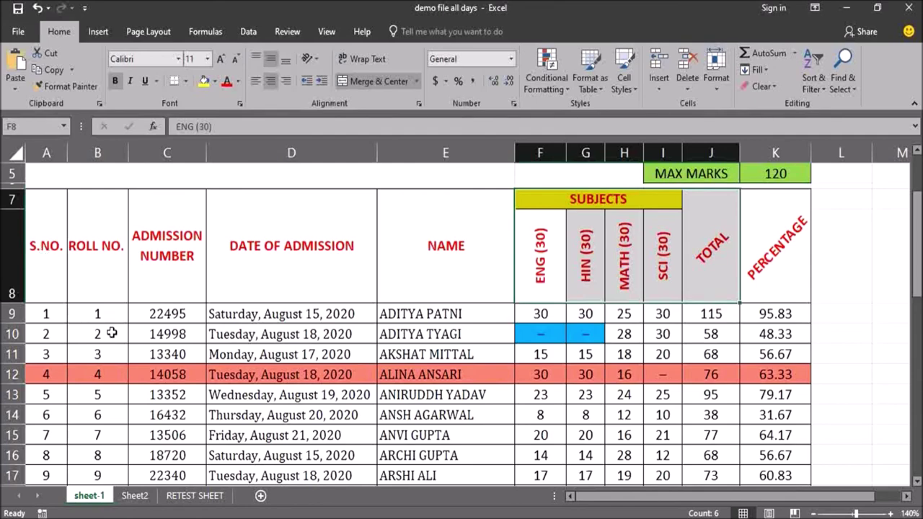
pyautogui.click(50, 321)
pyautogui.moveTo(159, 329); pyautogui.dragTo(768, 254)
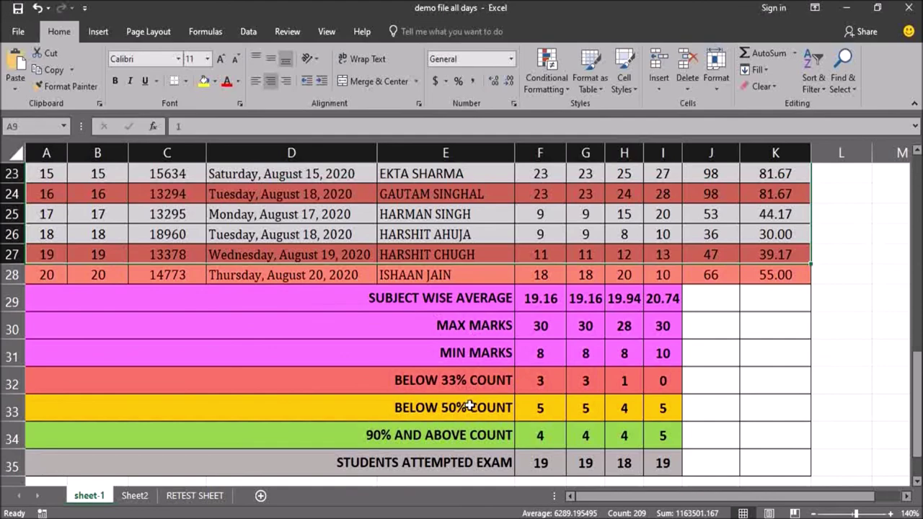
pyautogui.click(790, 410)
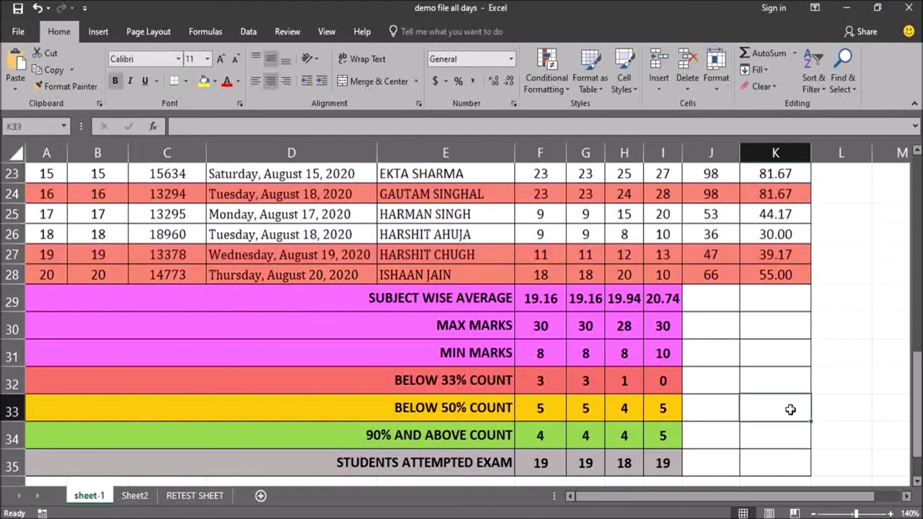
pyautogui.scroll(7, 790, 409)
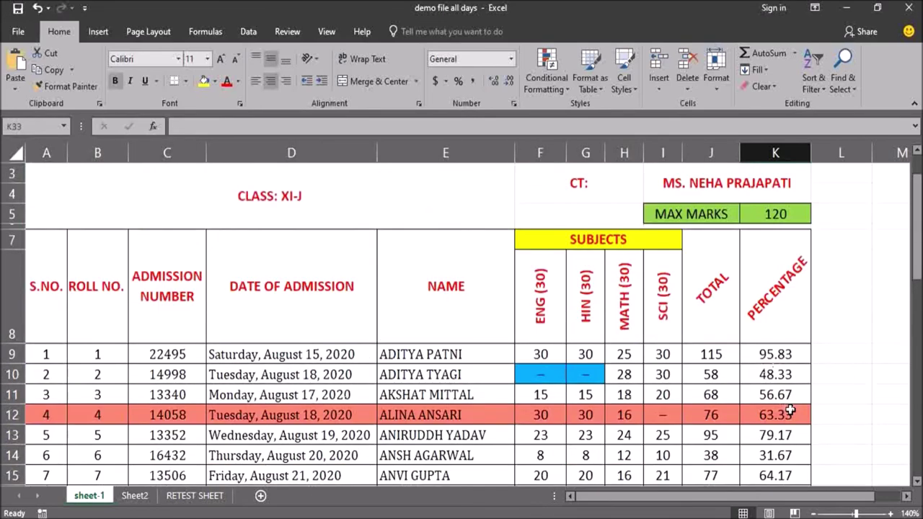
# Select only the student records A9:K28, without the headers, and review the highlighted rows within that range
pyautogui.moveTo(56, 353); pyautogui.dragTo(792, 459)
pyautogui.moveTo(784, 497); pyautogui.dragTo(793, 356)
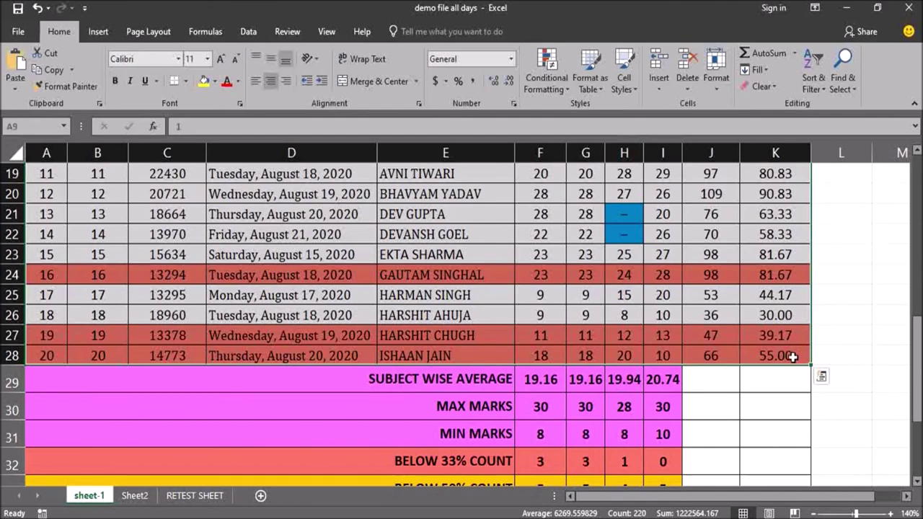
pyautogui.scroll(4, 792, 356)
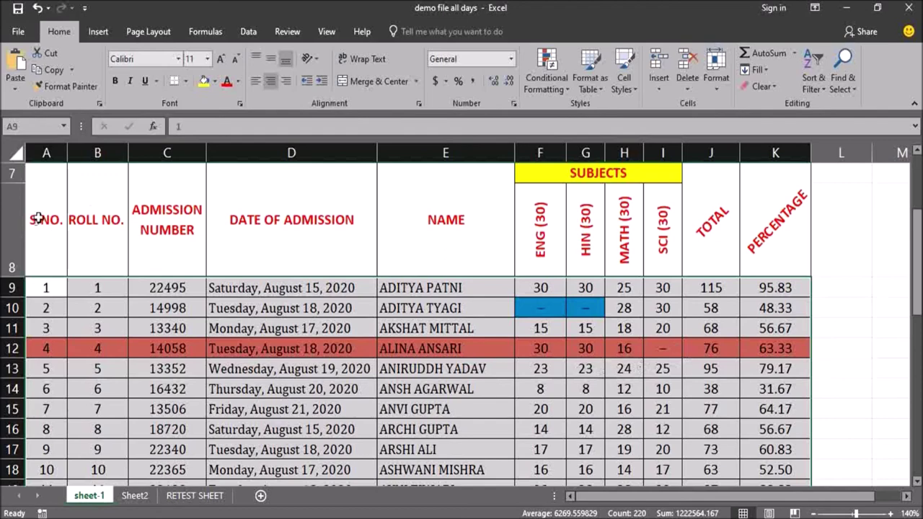
pyautogui.scroll(-2, 724, 387)
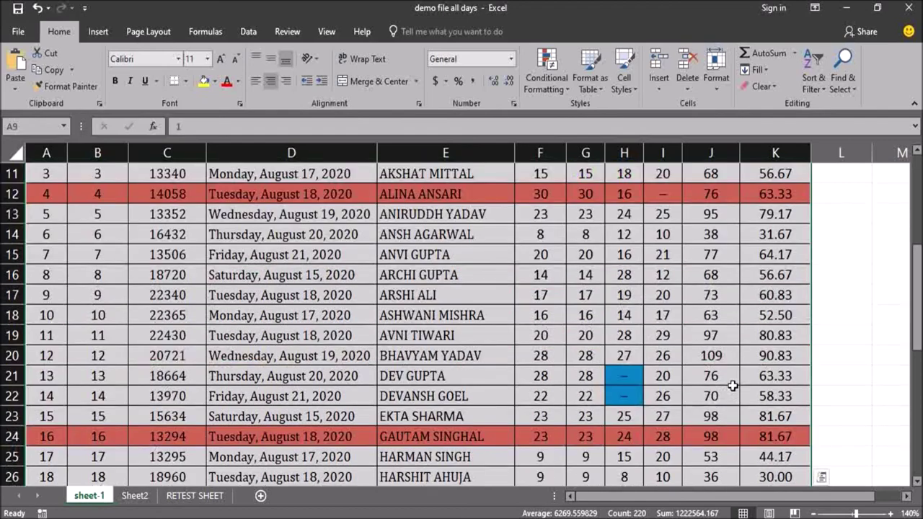
pyautogui.click(721, 396)
pyautogui.scroll(2, 740, 376)
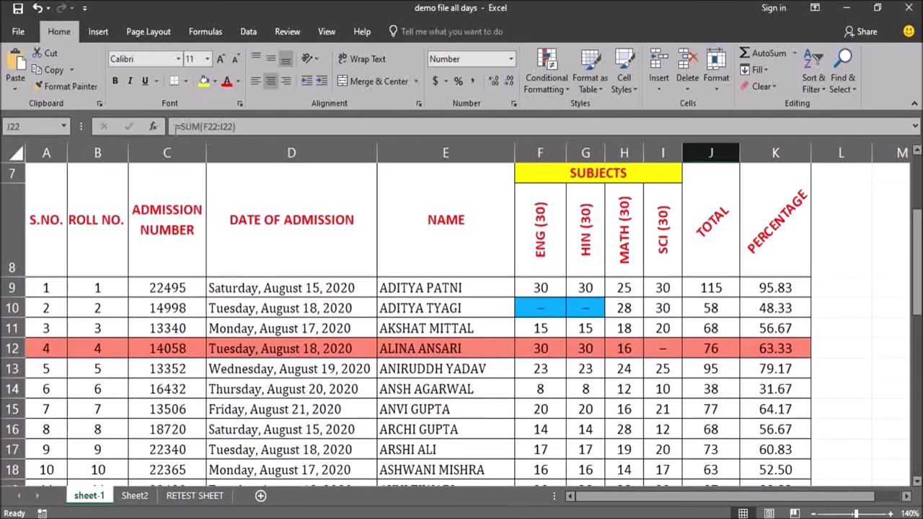